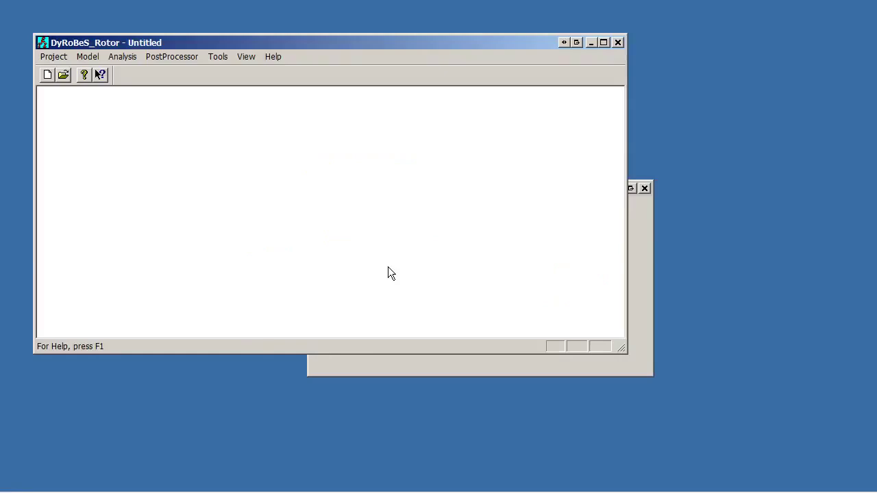
Step: Maximize the DyRoBeS window and open the Rotor Bearing System Data editor from the Model menu
click(603, 43)
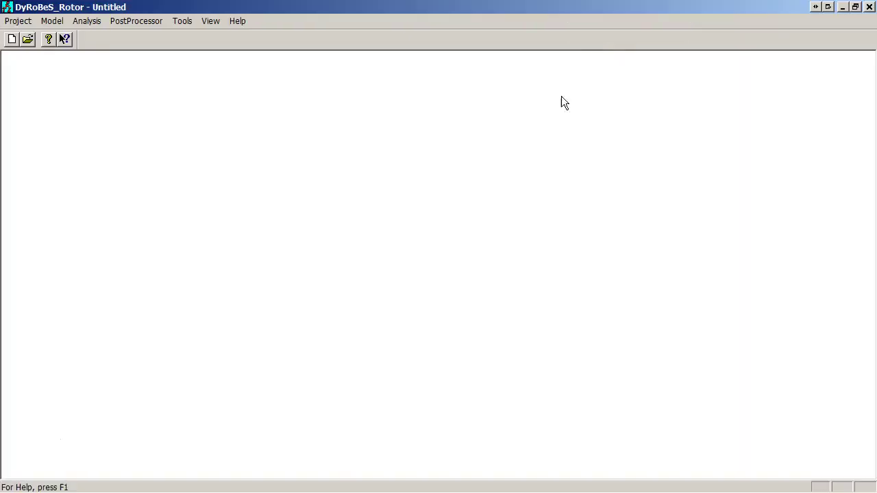
click(51, 21)
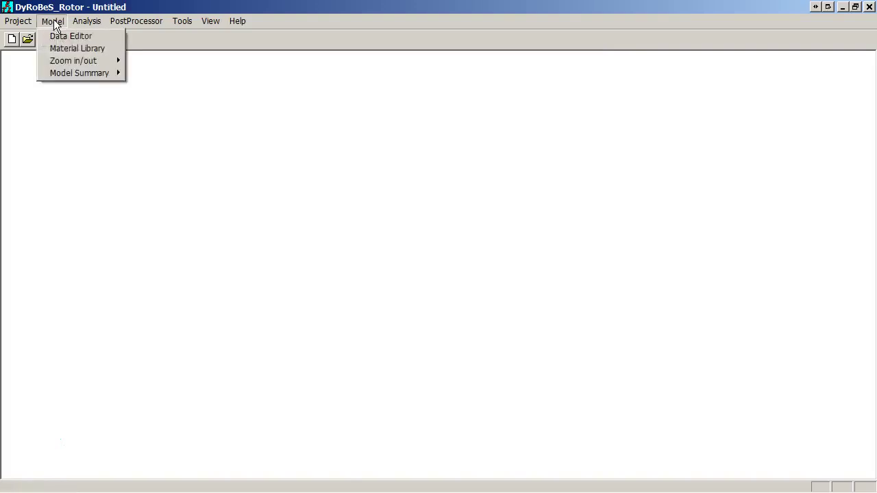
click(58, 35)
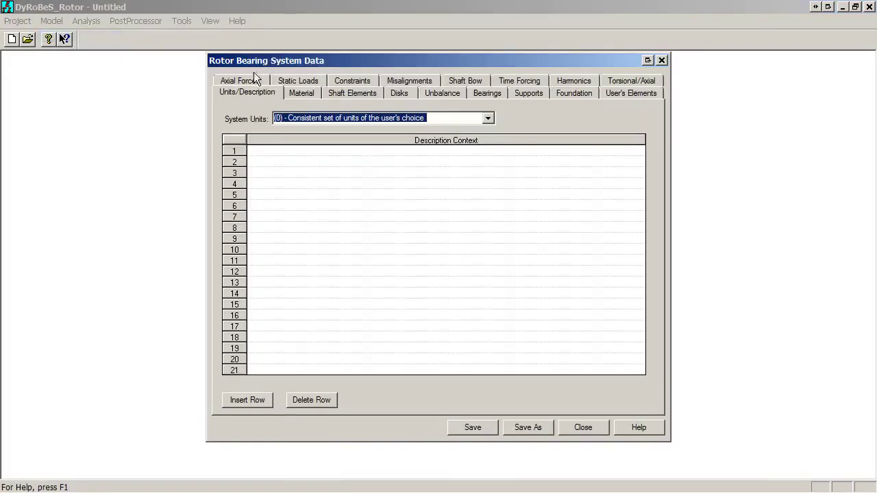
Step: Set System Units to (2) Engineering English and enter the description 'Jeffcott' in row 1
click(488, 119)
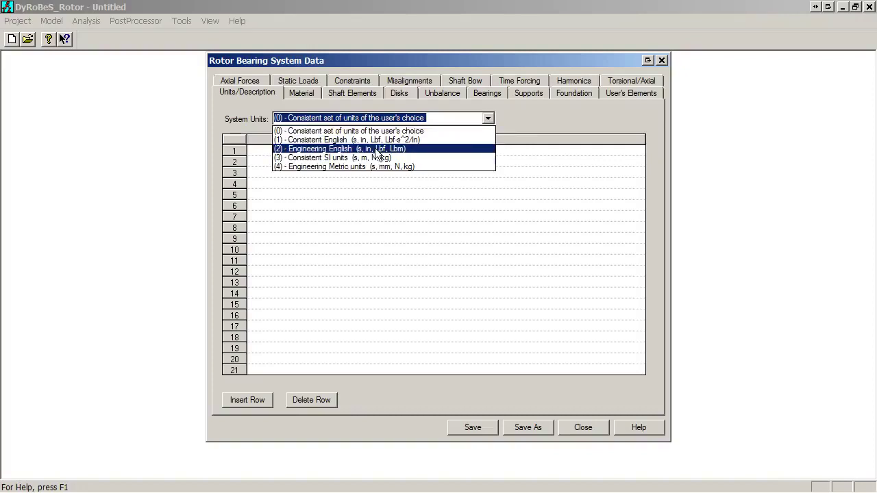
click(414, 149)
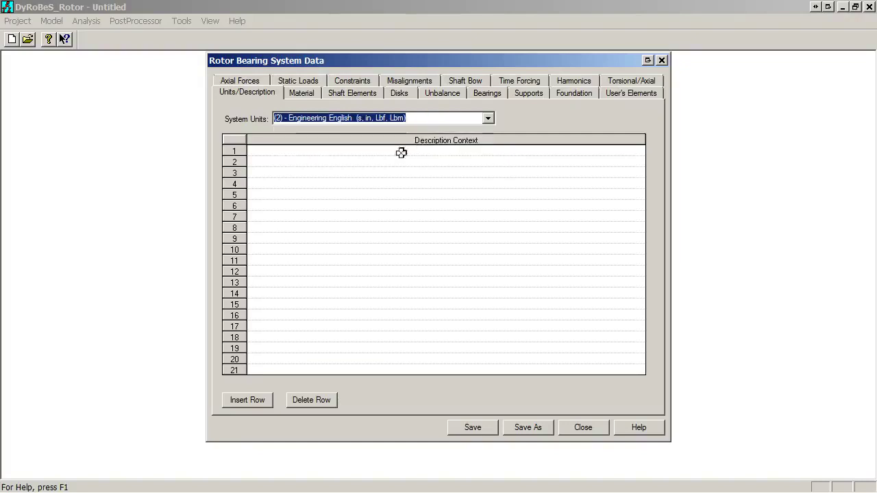
click(278, 152)
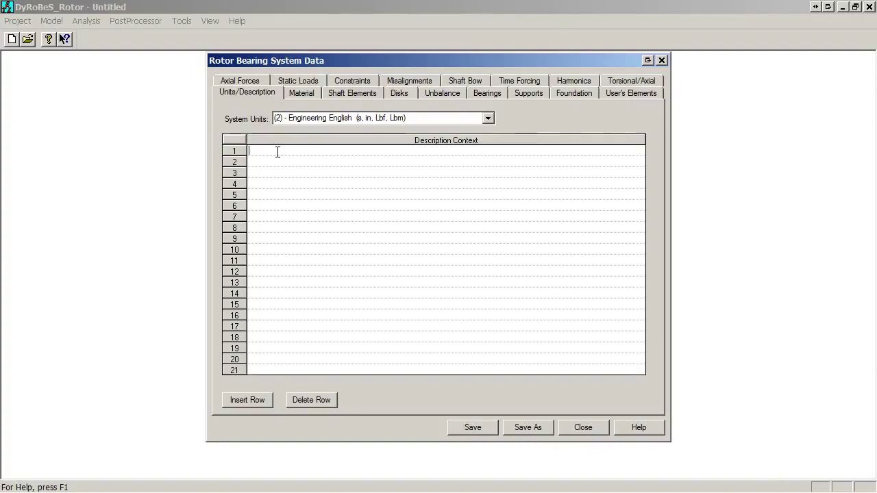
text(Jeffcott)
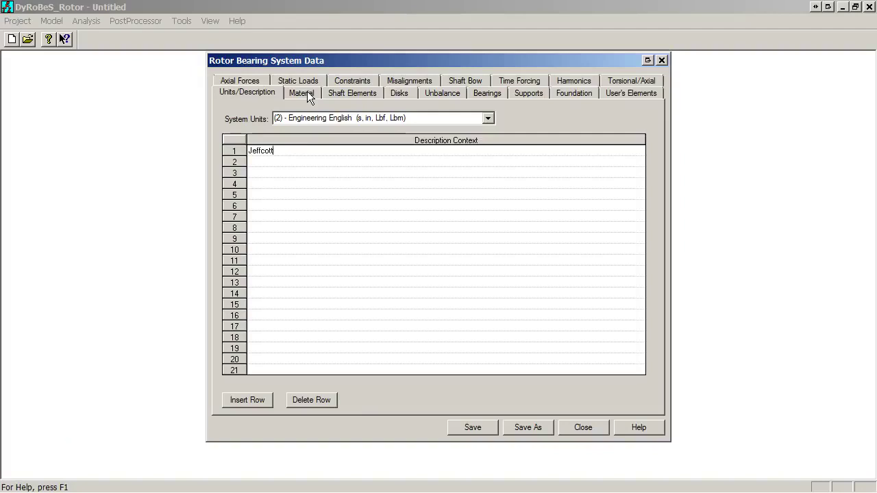
Step: Enter material 1 as density 1e-10, elastic modulus 30e6, shear modulus 11.5e6, comment 'dummy'
click(307, 93)
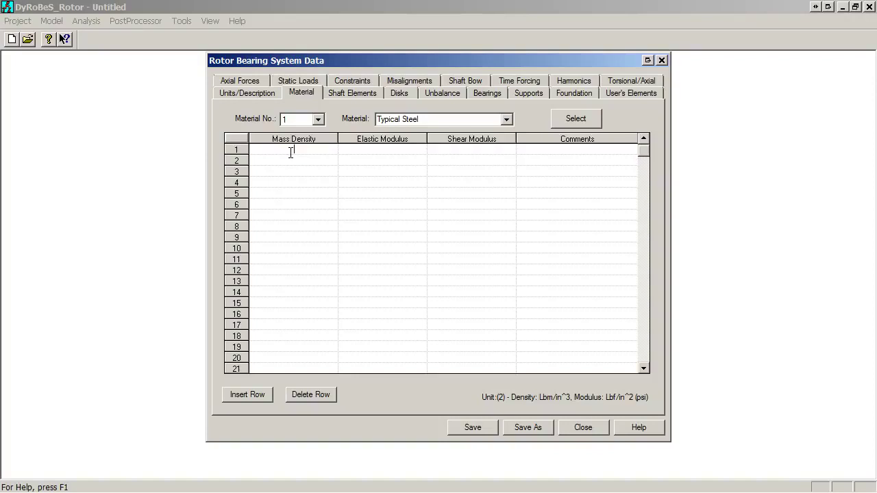
text(1e-10)
key(Tab)
text(30e6)
key(Tab)
text(11.5)
key(Tab)
key(shift+Tab)
text(11.5e6)
key(Tab)
text(dummy)
Step: On the Shaft Elements page, enter the shaft comment 'Shaft'
click(336, 97)
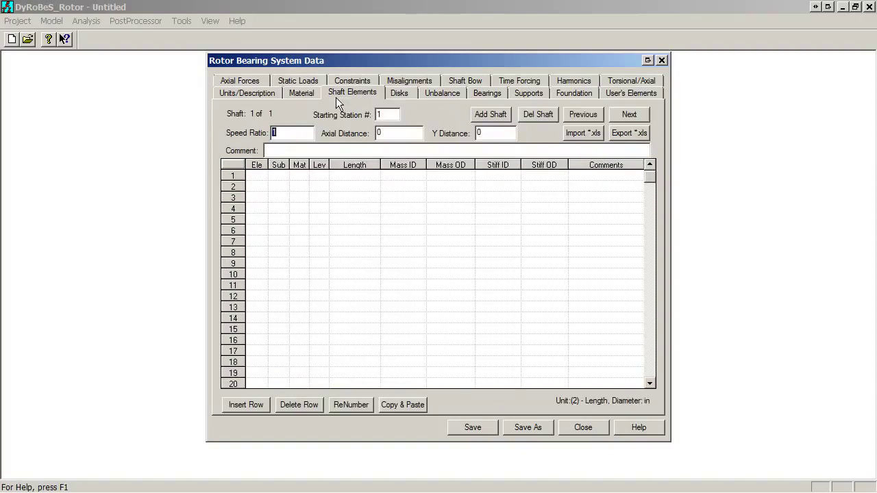
click(279, 150)
text(Shaft)
Step: Start row 1 as element 1 with sub 1, material 1, level 0
click(256, 176)
text(1)
key(Tab)
text(1)
text(1)
key(Tab)
key(Tab)
text(1)
Step: Give element 1 length 1, inner diameters 0 and outer diameters 0.375
key(Tab)
text(0)
key(Tab)
text(0.375)
key(Tab)
text(0)
key(Tab)
text(.375)
Step: Start row 2 as element 2 with sub 1, material 1, level 0
click(261, 188)
text(2)
key(Tab)
text(1)
key(Tab)
text(1)
key(Tab)
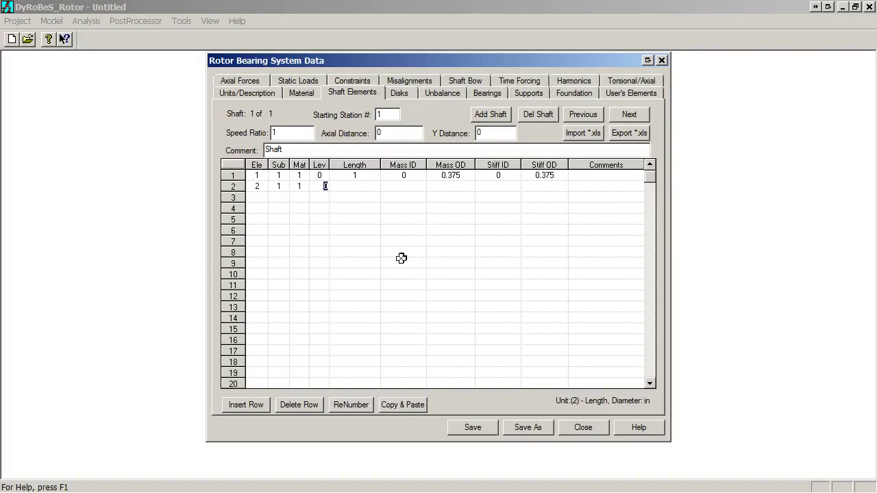
key(Tab)
text(1)
Step: Give element 2 length 1, inner diameters 0 and outer diameters 0.375
key(Tab)
text(0)
key(Tab)
text(0.375)
key(Tab)
text(0)
key(Tab)
text(0.375)
key(Return)
key(shift+Tab)
key(shift+Tab)
key(shift+Tab)
key(shift+Tab)
key(shift+Tab)
key(shift+Tab)
key(shift+Tab)
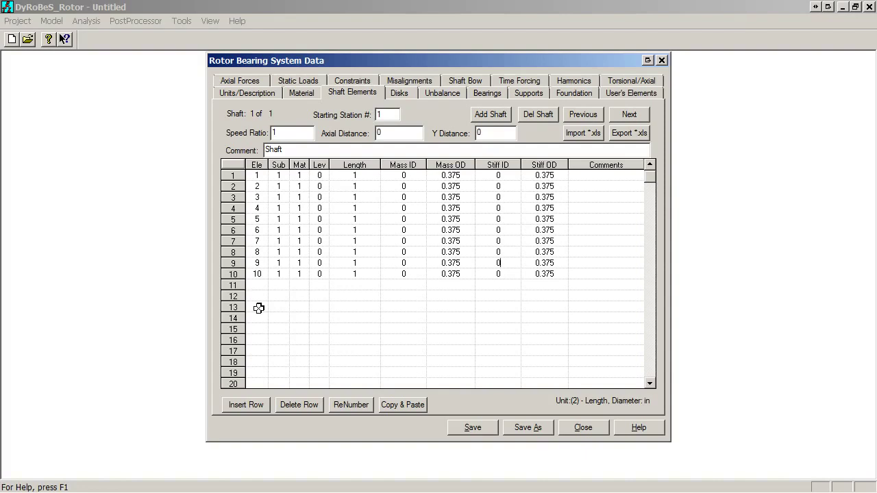
Step: On the Disks page, enter a rigid disk: station 6, mass 10, diametral inertia 80, polar inertia 50
click(410, 93)
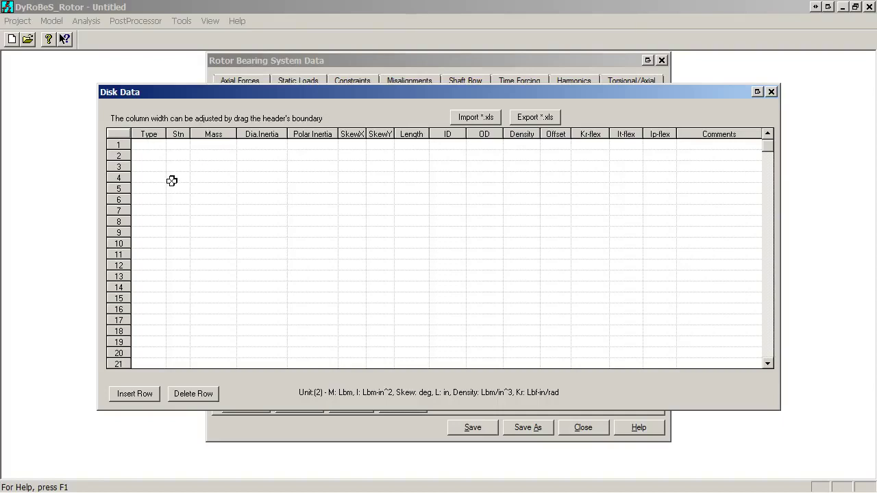
text(1)
key(Tab)
text(6)
key(Tab)
text(10)
key(Tab)
text(80)
key(Tab)
text(50)
Step: Close the full disk table and view the disk help page, then close it
click(771, 92)
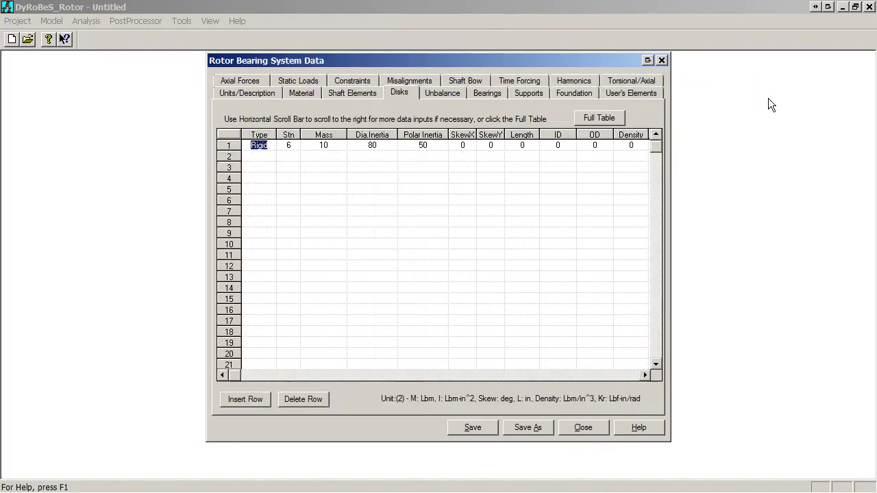
click(648, 430)
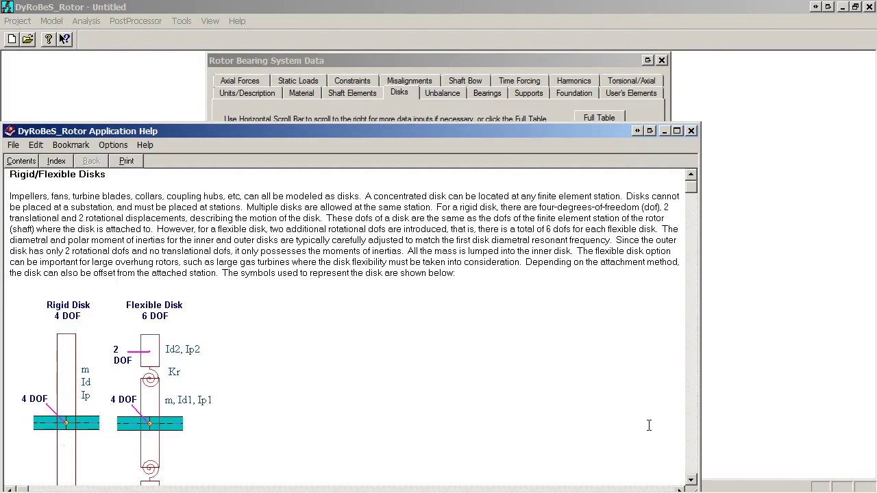
click(692, 130)
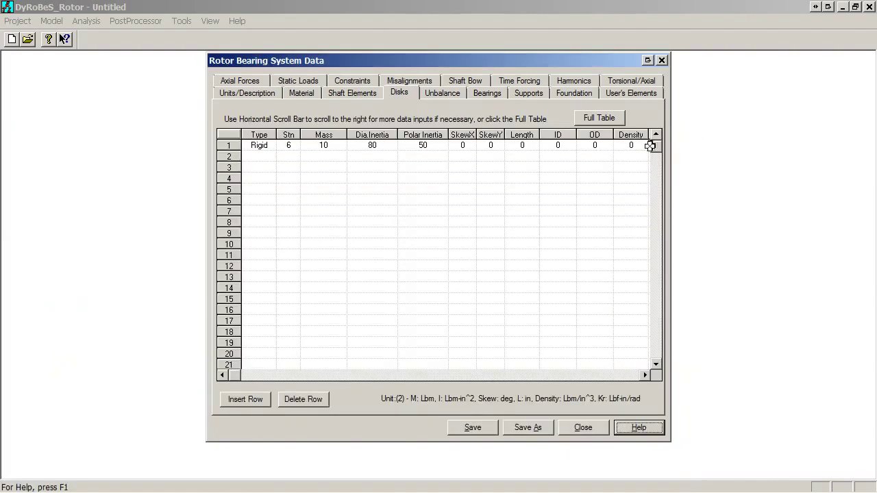
Step: On the Bearings page, set bearing 1 at station 1, comment 'Left', Kxx 1e10, then select Kyy
click(483, 94)
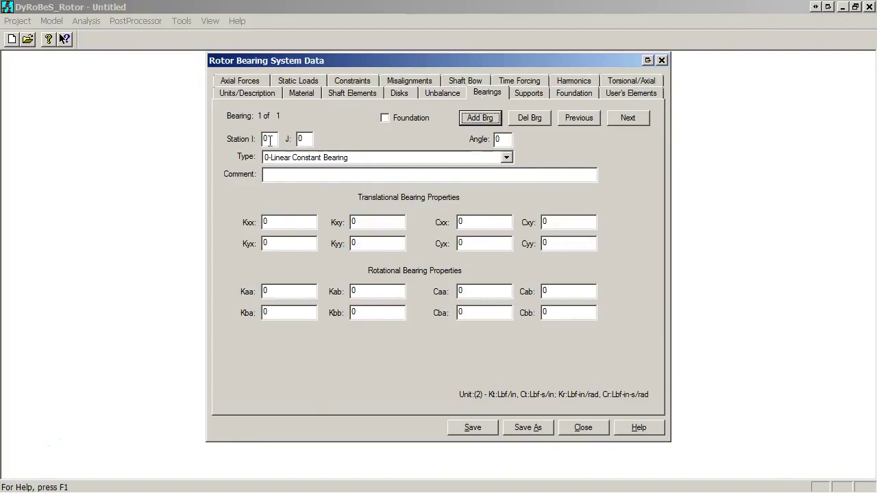
drag(270, 140, 257, 139)
text(1)
click(301, 176)
text(Left)
drag(288, 222, 264, 222)
text(1e10)
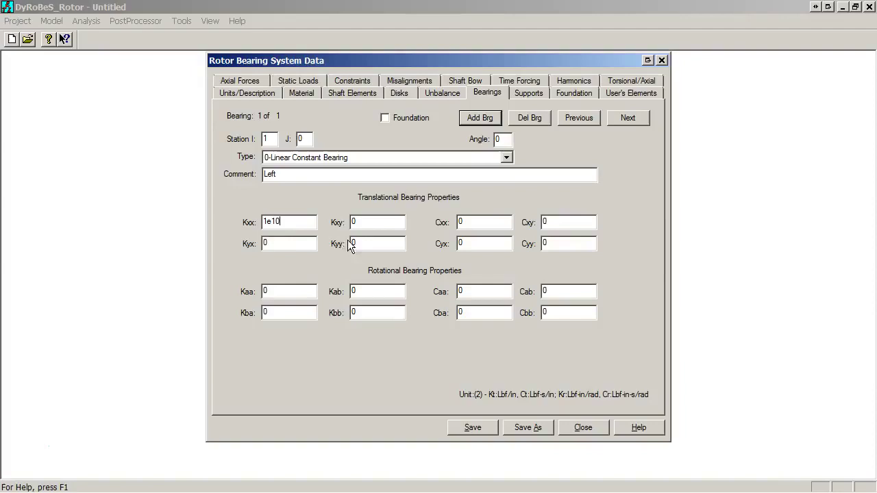
drag(364, 241, 342, 251)
text(1e10)
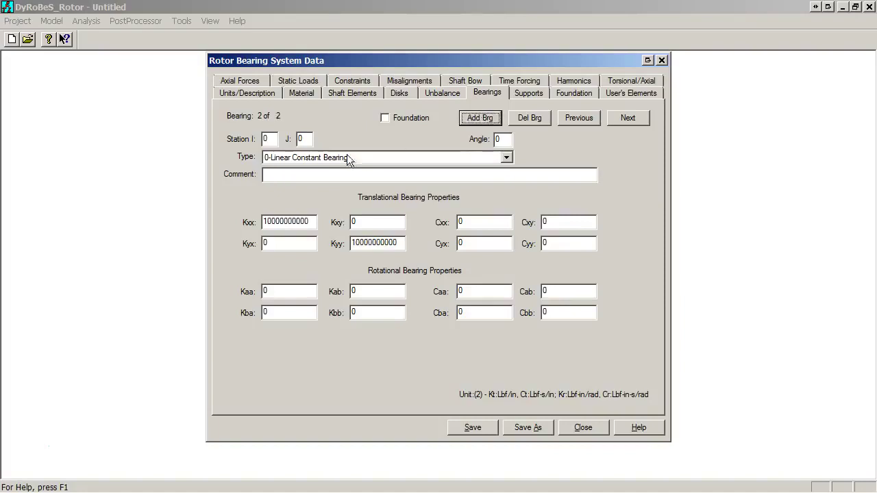
Step: Place the second bearing at station 11 with comment 'Right'
click(268, 139)
text(11)
click(270, 176)
text(Right)
Step: Review the Units, Material, Shaft Elements, Disks and Bearings pages
click(247, 95)
click(295, 94)
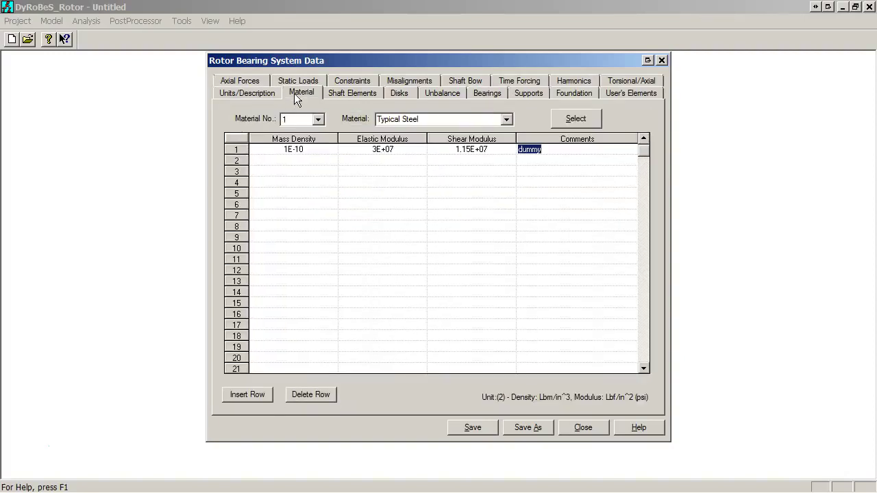
click(344, 92)
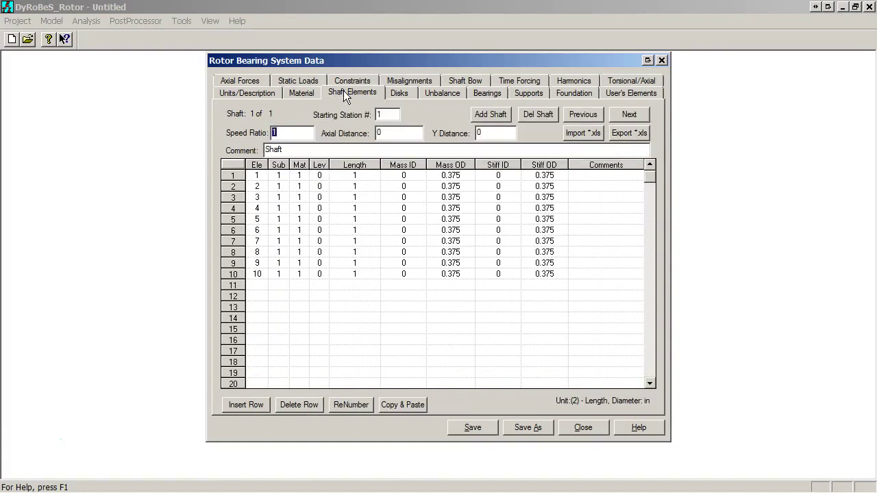
click(397, 93)
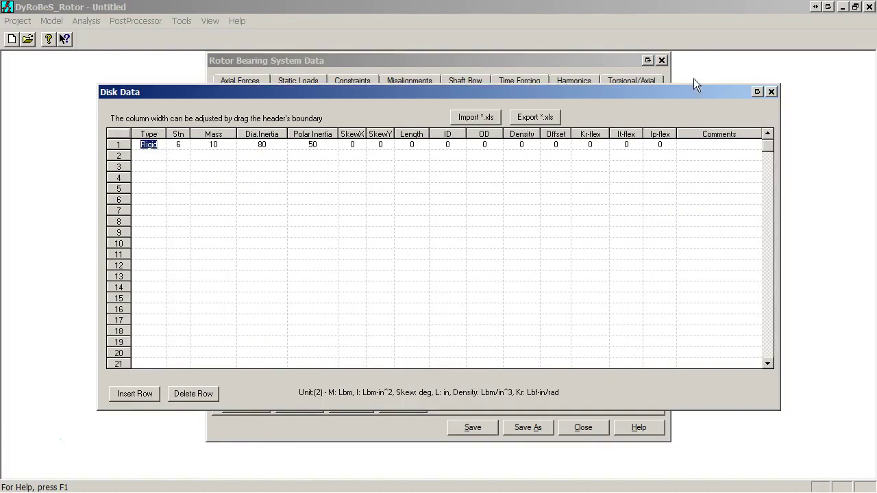
click(770, 91)
click(500, 94)
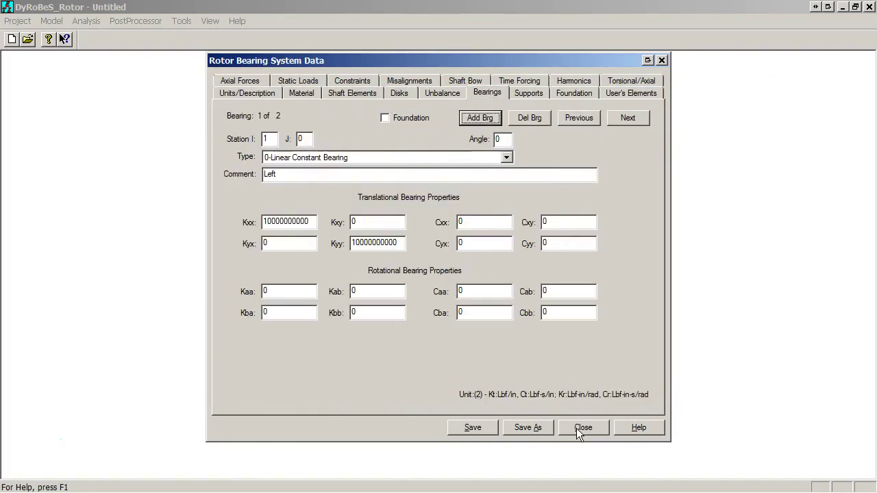
Step: Close the data editor and save the model as Jeffcott.rot
click(580, 428)
click(385, 283)
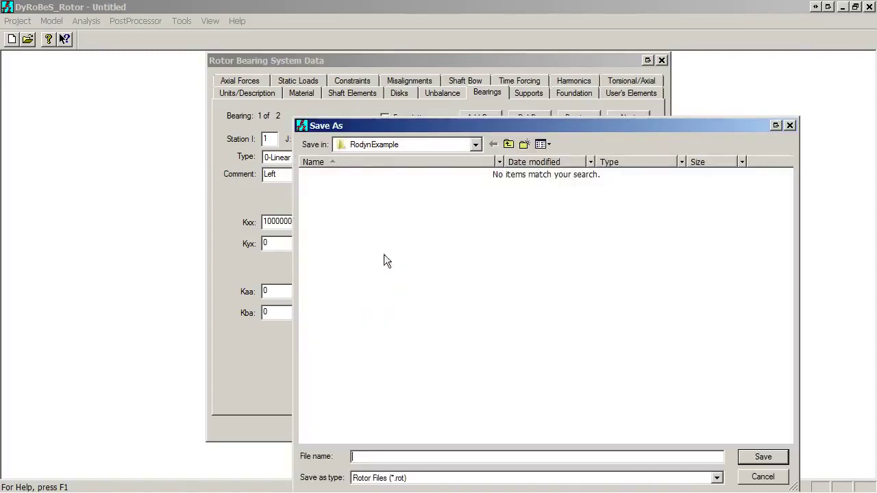
text(Jeffcott)
click(775, 459)
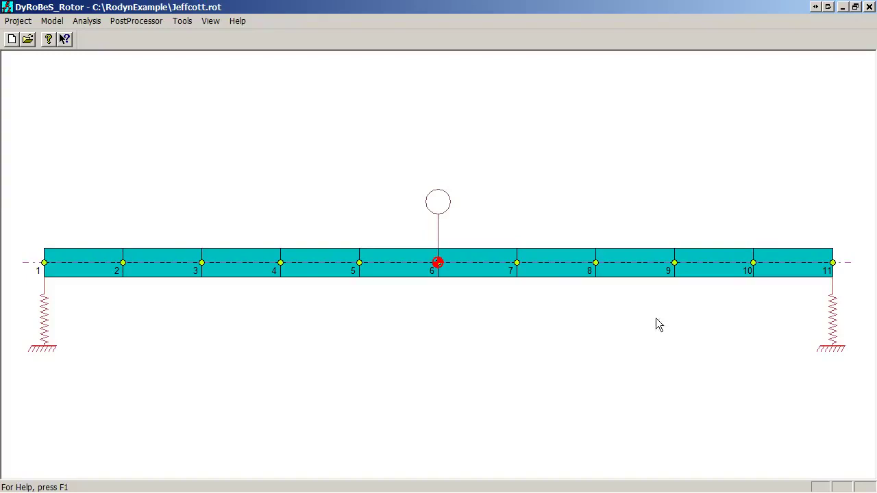
Step: Open the Lateral Vibration analysis options dialog from the Analysis menu
click(82, 22)
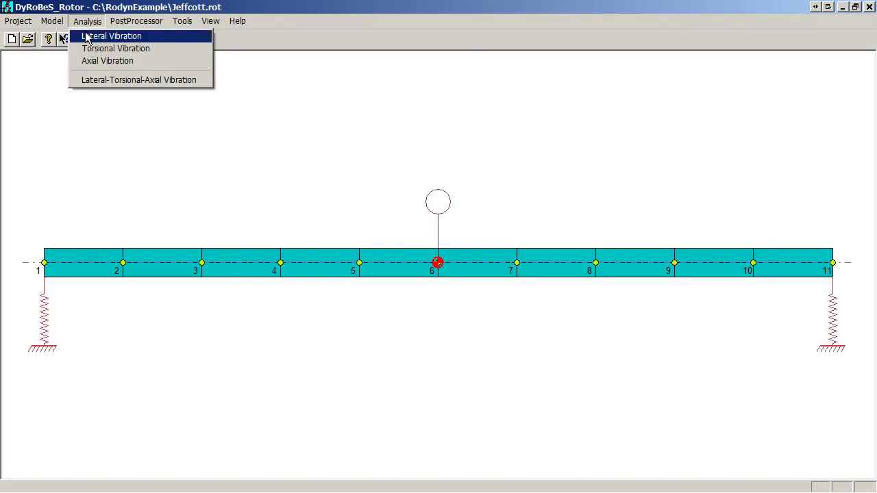
click(87, 37)
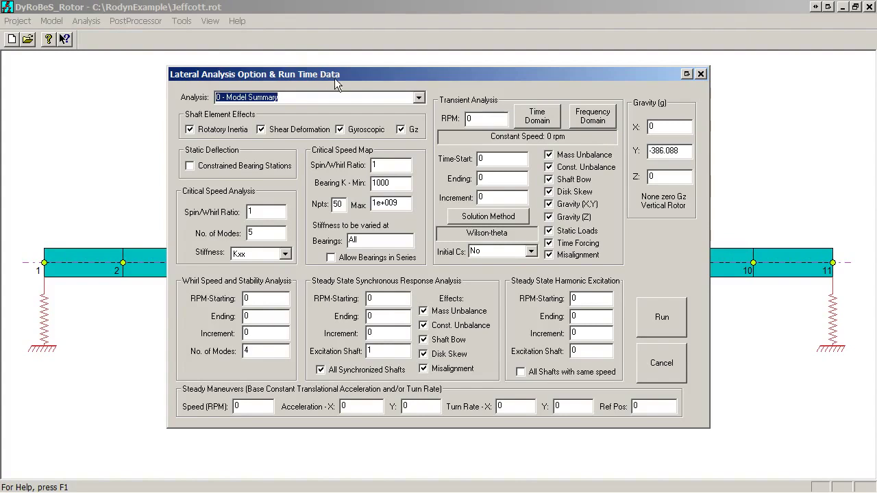
Step: Run '2 - Critical Speed Analysis' with Kxx as the bearing stiffness
click(417, 98)
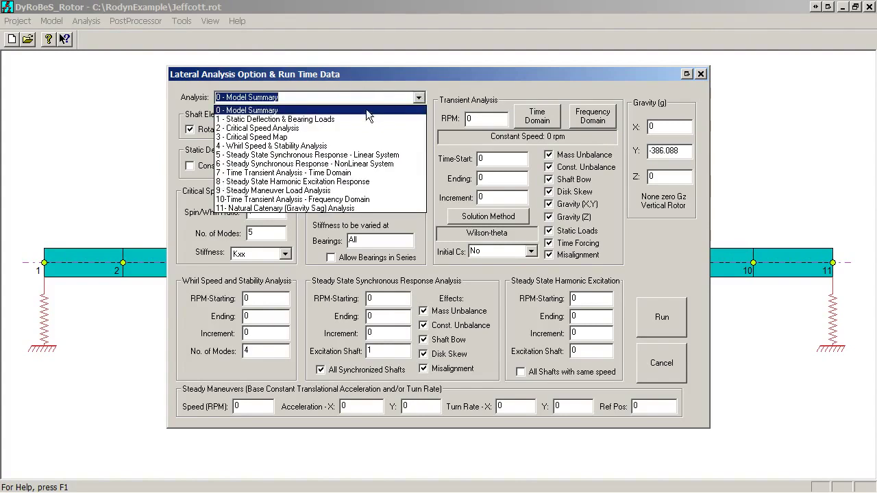
click(315, 129)
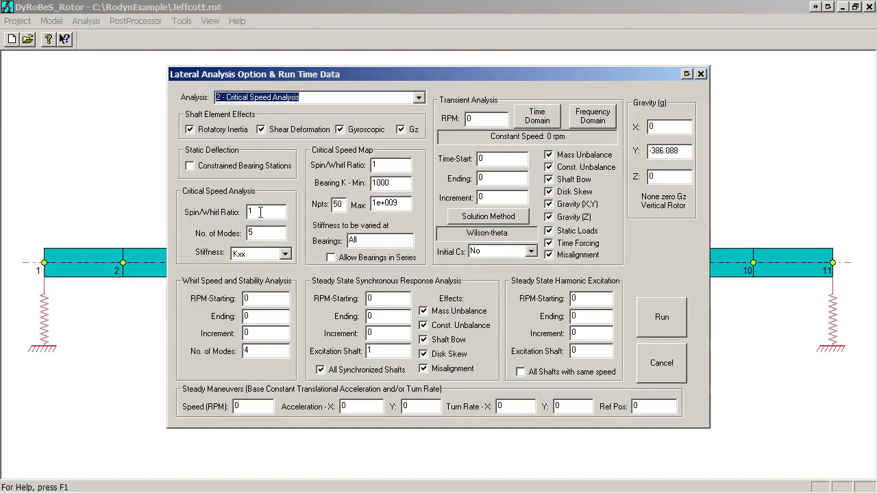
click(257, 234)
click(286, 254)
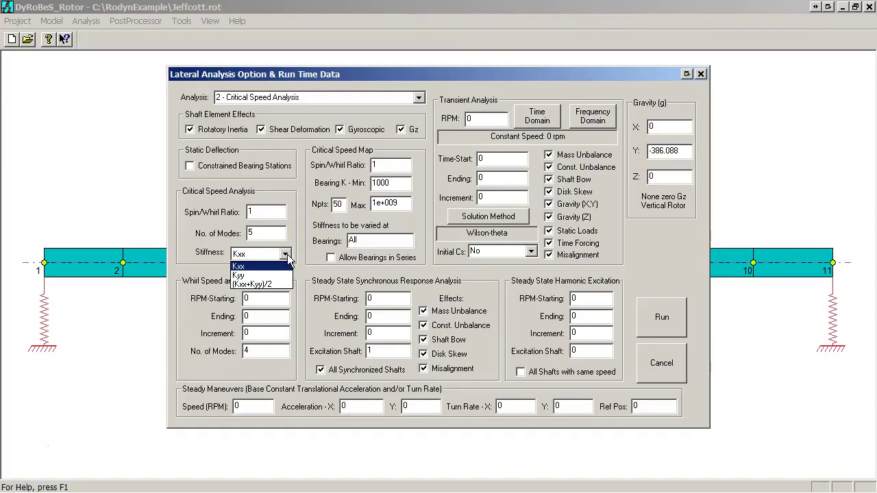
click(241, 266)
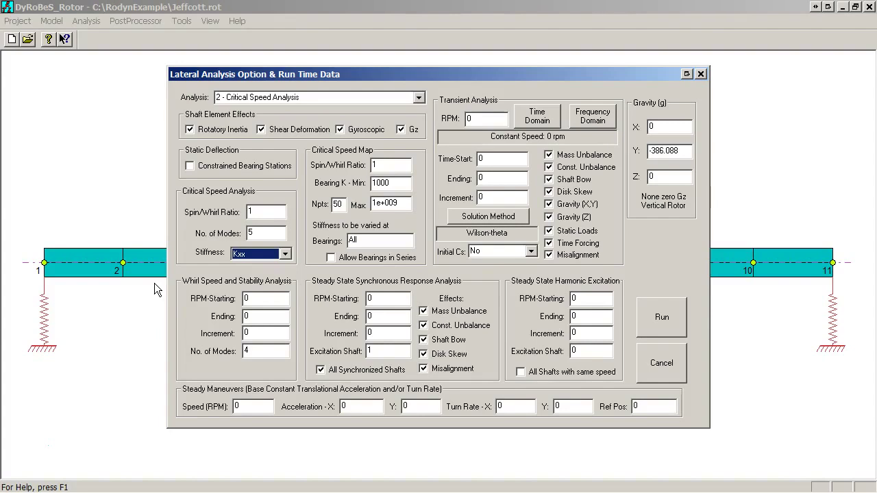
click(662, 321)
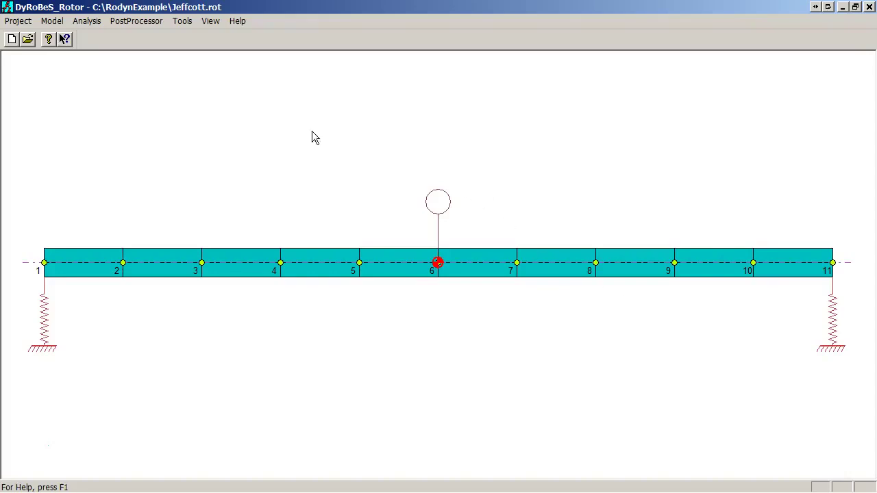
Step: Show the Critical Speed Analysis submenu under the PostProcessor menu
click(130, 26)
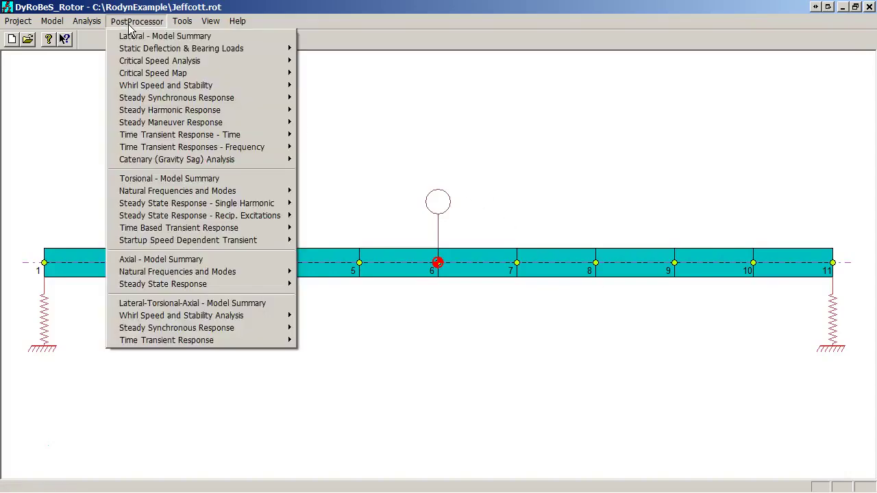
mouse_move(154, 63)
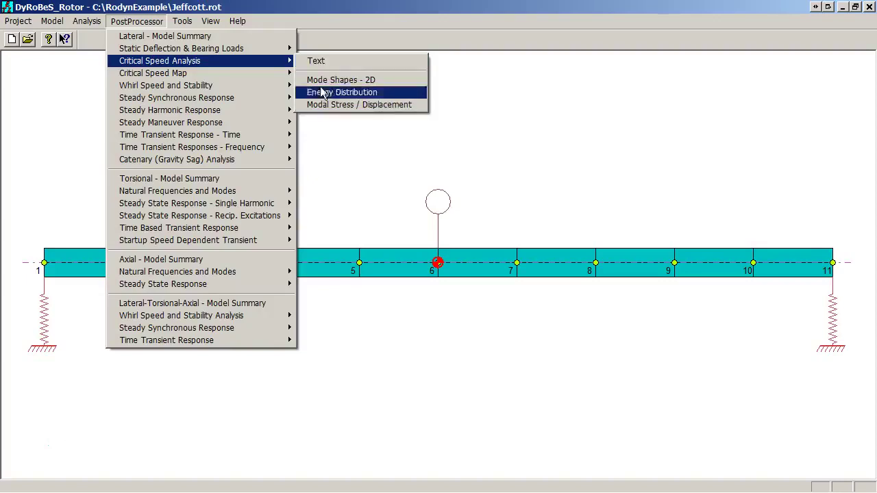
Step: Check the Jeffcott.OU2 text report's critical speeds, 2214.98 and 6394.11 rpm, then close Notepad
click(322, 63)
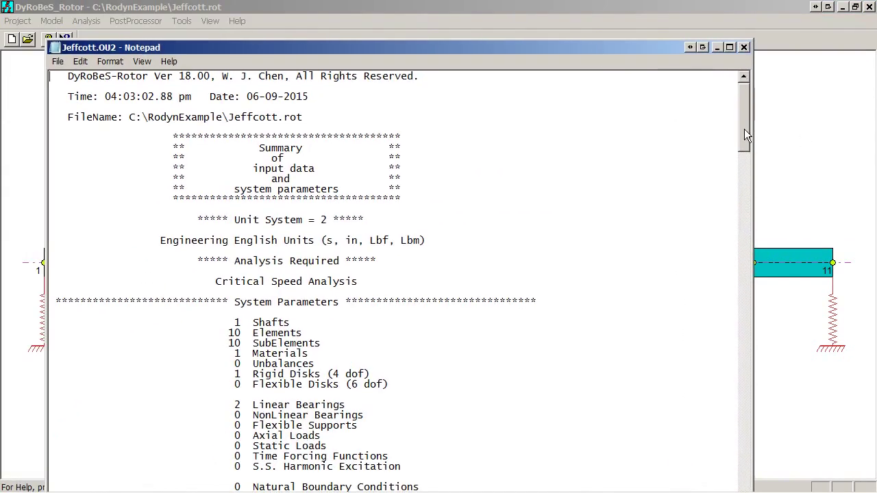
drag(744, 129, 755, 245)
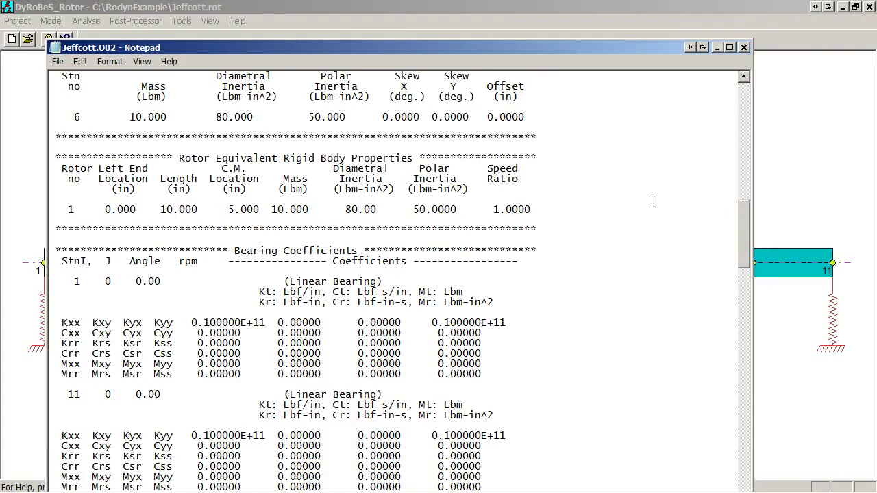
drag(745, 233, 746, 302)
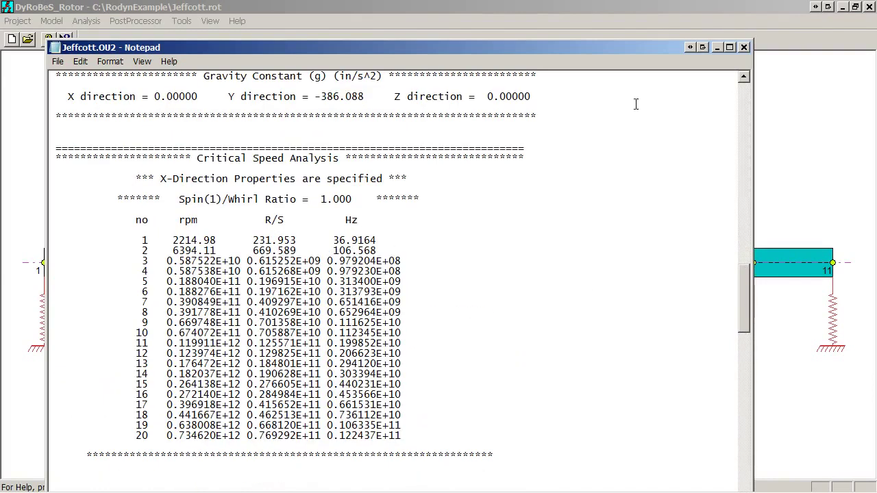
click(743, 47)
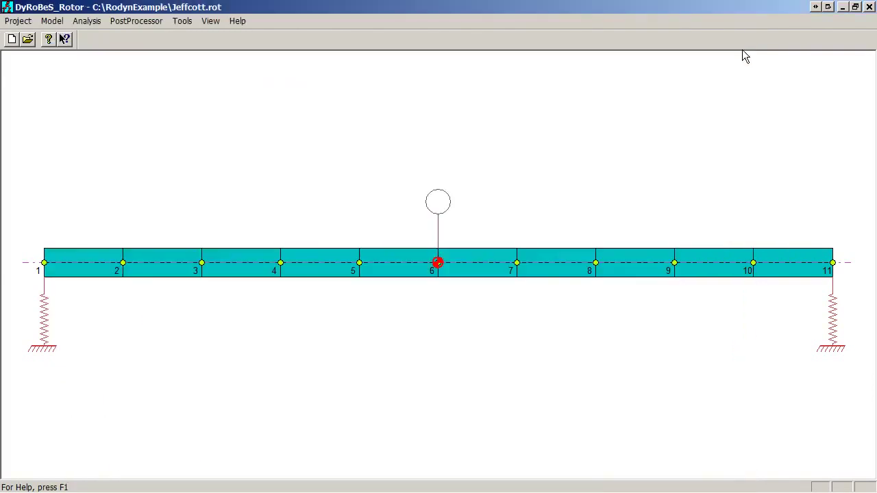
Step: Plot the 2D mode shape of mode 1 at 2215 rpm and start its animation
click(119, 23)
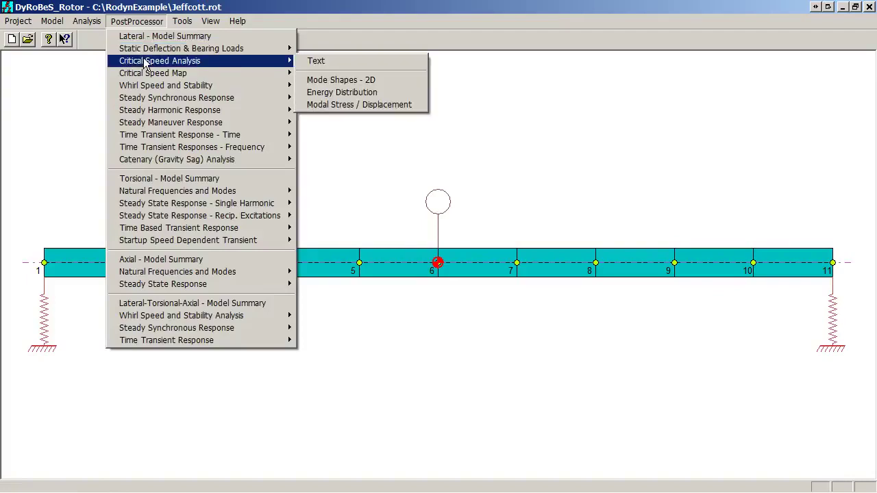
click(326, 81)
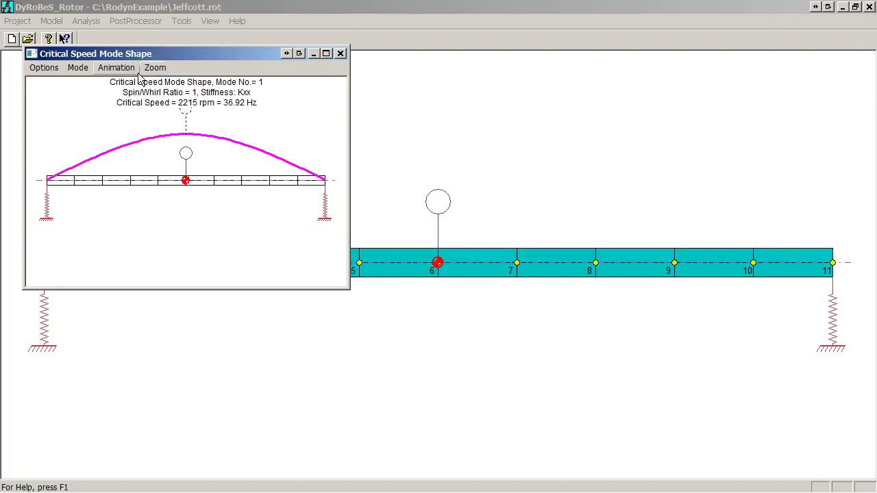
click(117, 68)
click(114, 83)
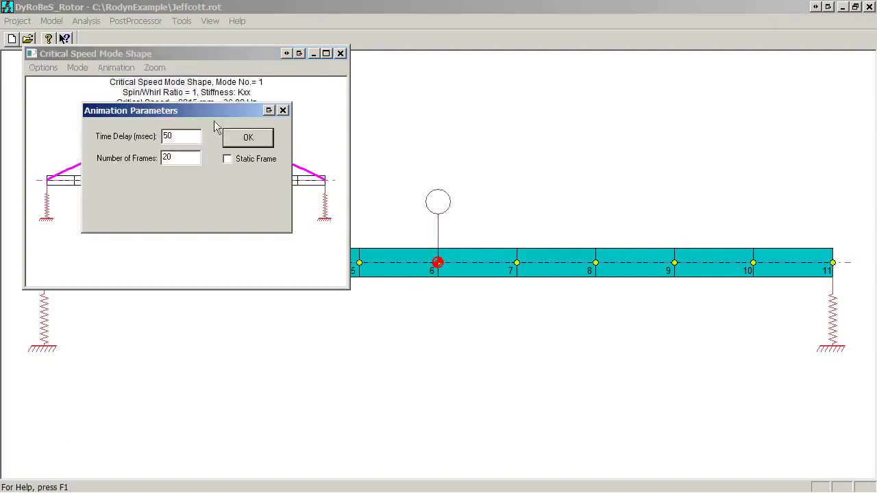
Step: Animate mode 1 with 50 msec delay and 20 frames, then step to mode 2 at 6394 rpm and animate it
click(245, 141)
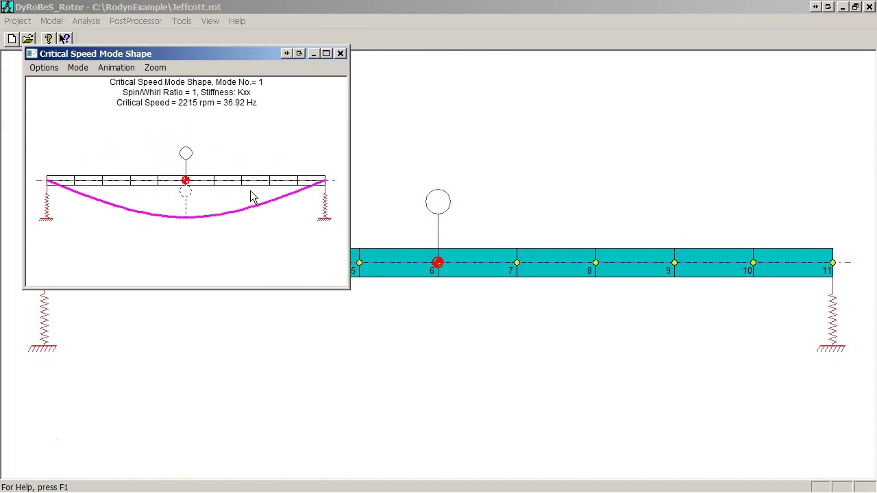
click(77, 67)
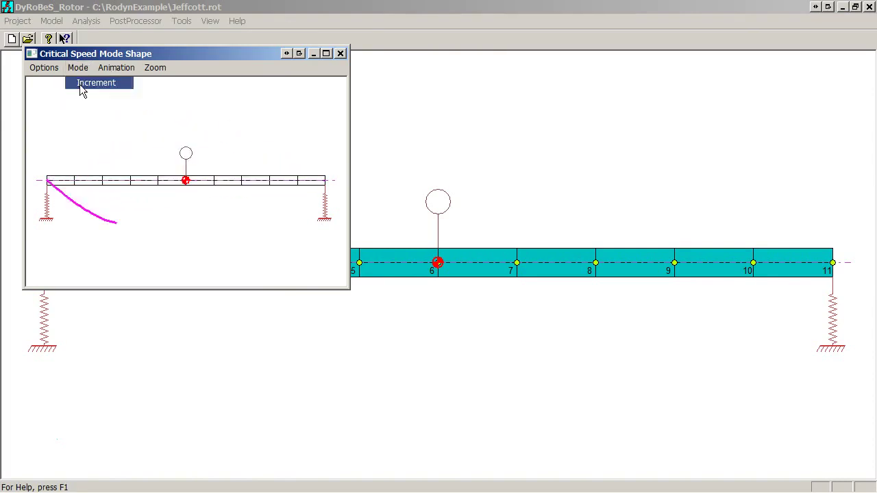
click(80, 85)
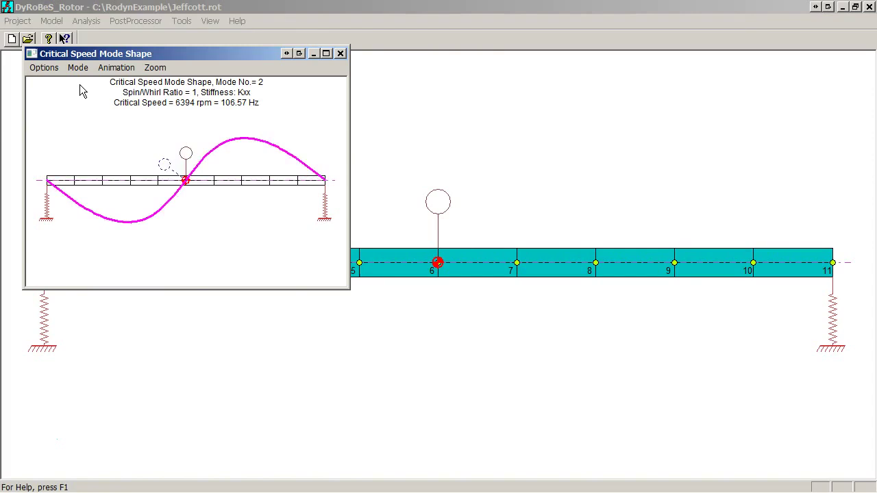
click(116, 67)
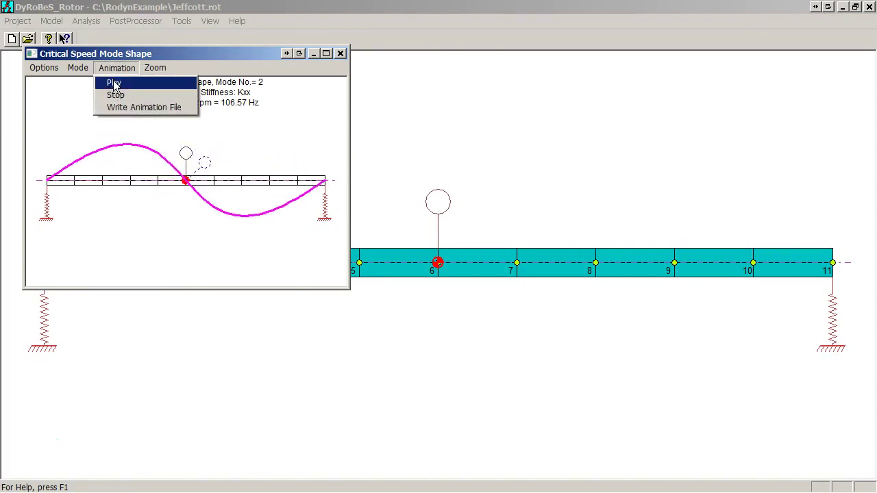
click(113, 96)
click(44, 68)
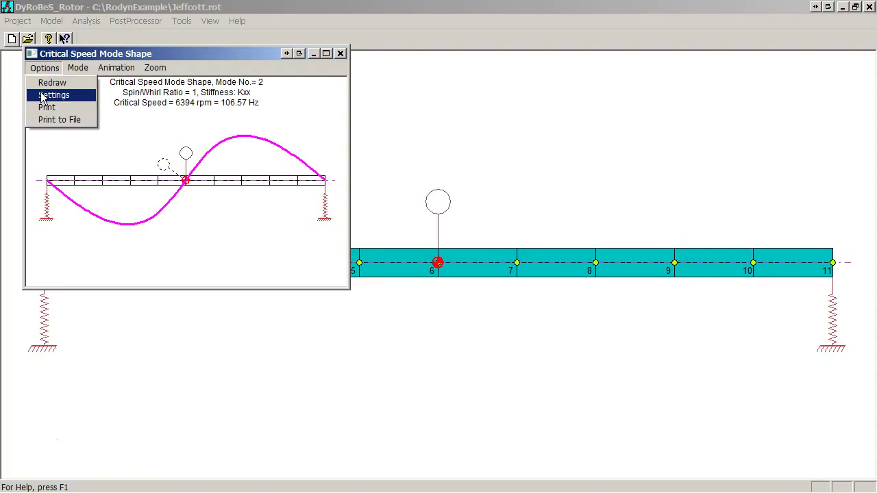
Step: Accept the mode 2 plot settings, close the mode shape plot, and return to Jeffcott.rot
click(41, 97)
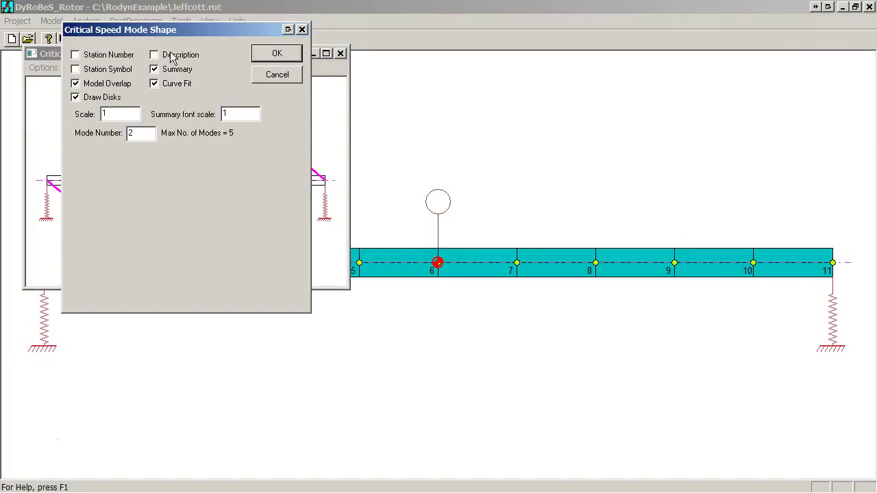
click(268, 59)
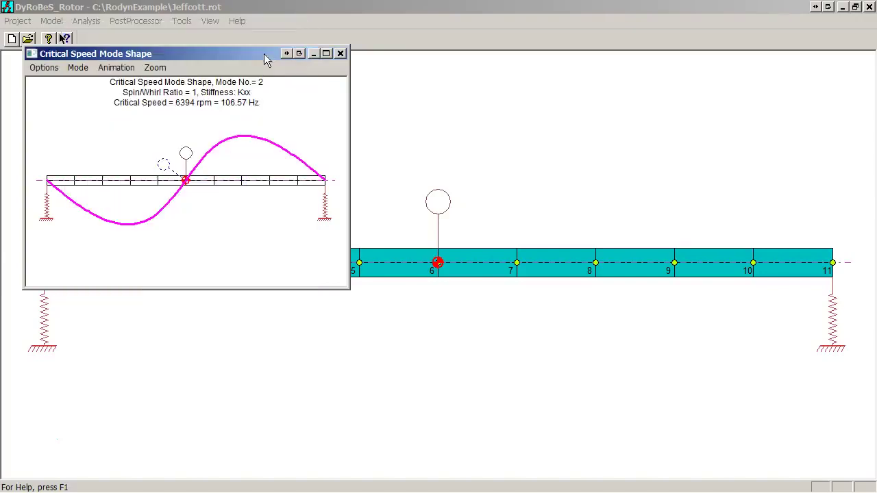
click(341, 54)
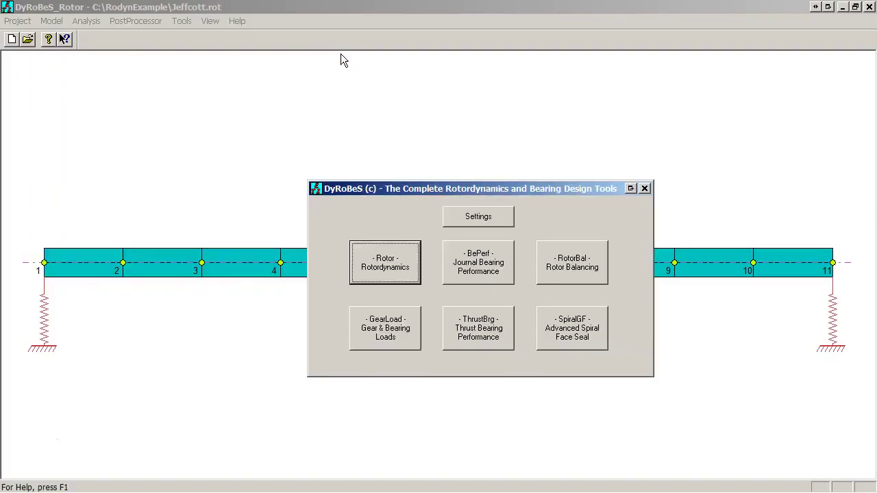
click(229, 8)
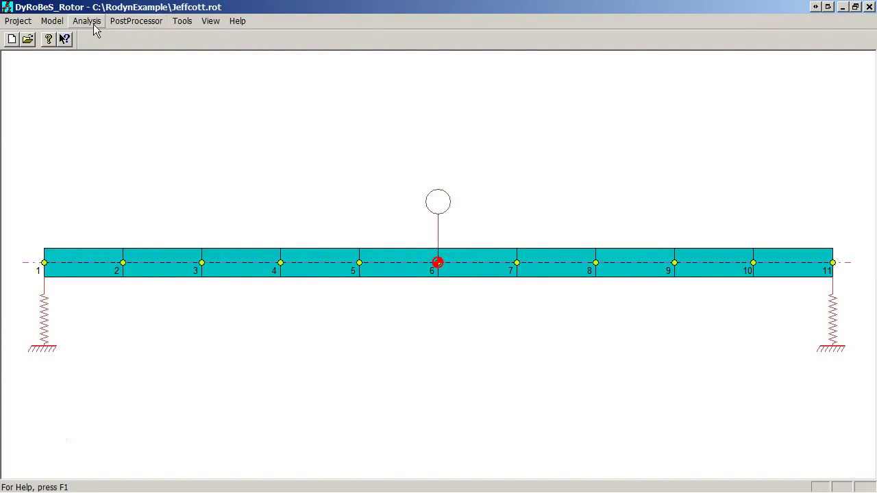
Step: Choose Critical Speed Map as the analysis type in Lateral Analysis Options
click(88, 21)
click(96, 37)
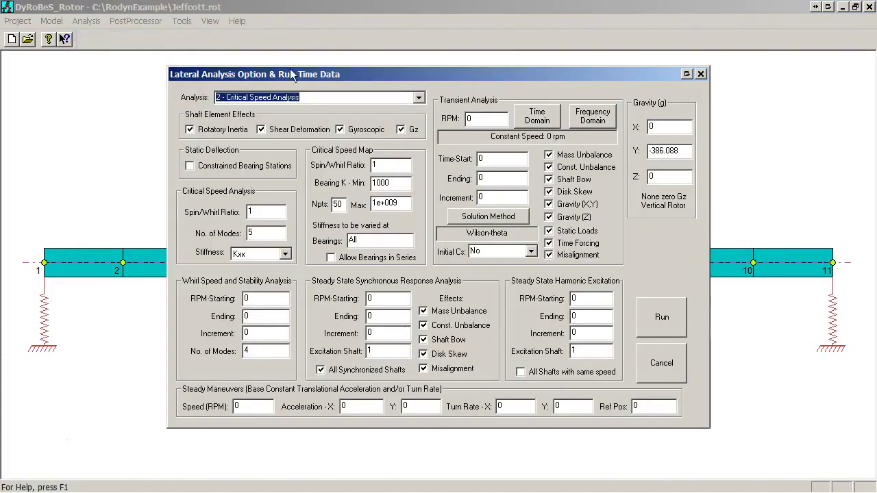
click(419, 99)
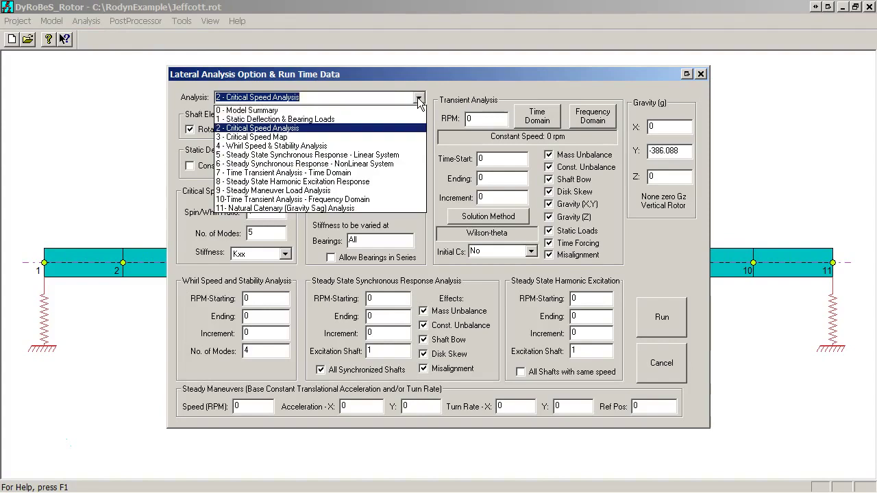
click(363, 141)
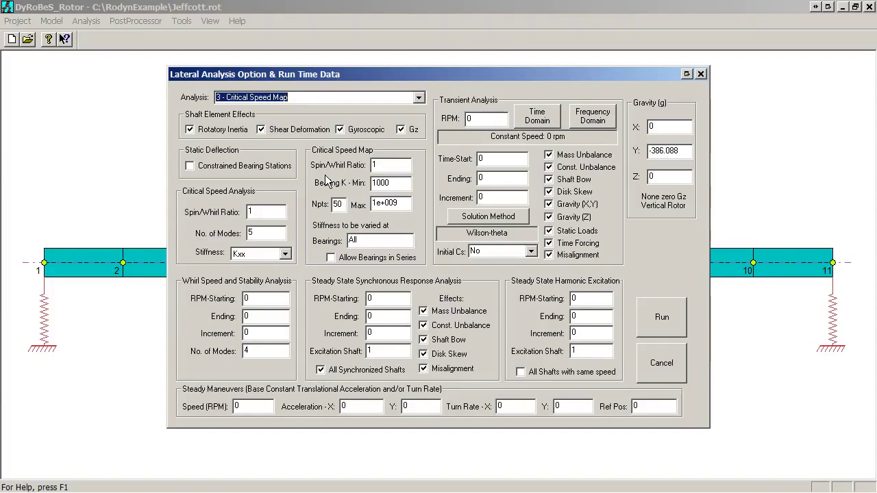
Step: Set the map's bearing stiffness range to Min 10 and Max 10000
click(381, 165)
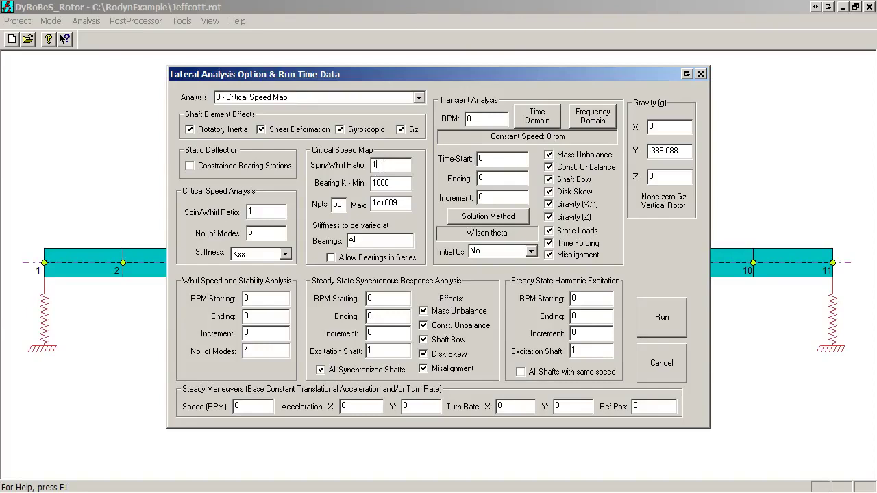
drag(395, 184, 349, 185)
text(10)
drag(411, 202, 357, 209)
text(10000)
Step: Run the critical speed map analysis and display its plot centred on screen
click(662, 317)
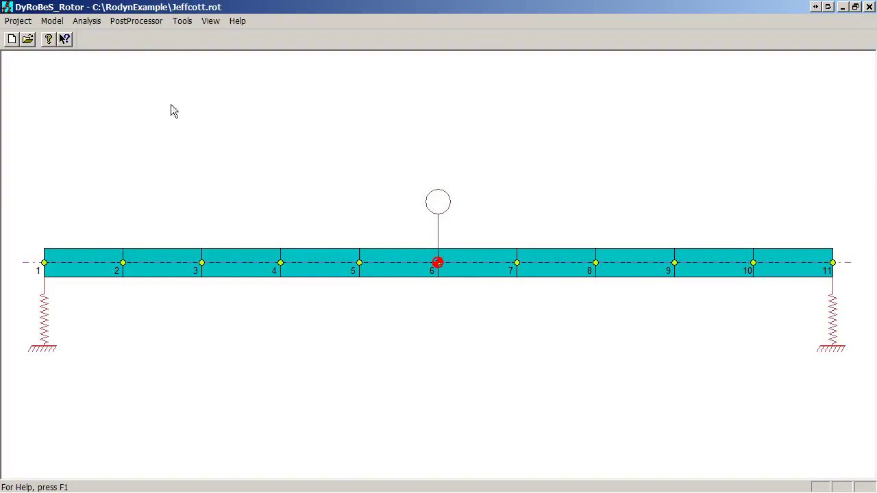
click(132, 25)
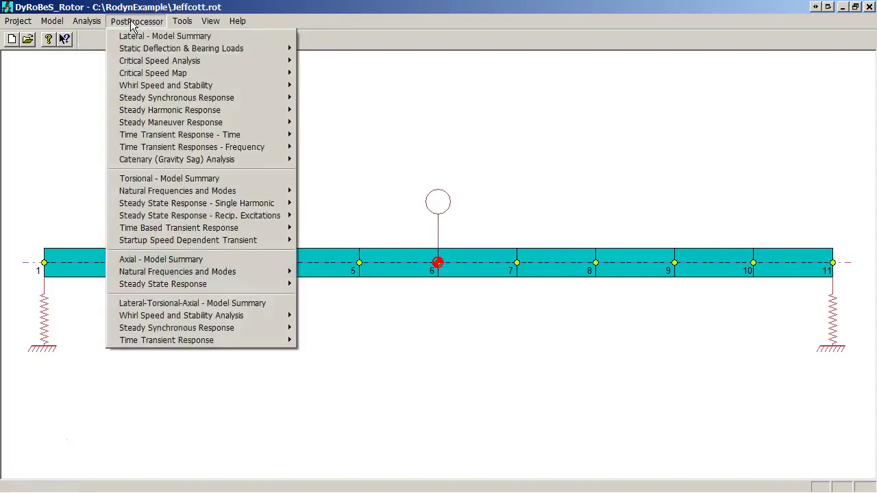
mouse_move(171, 73)
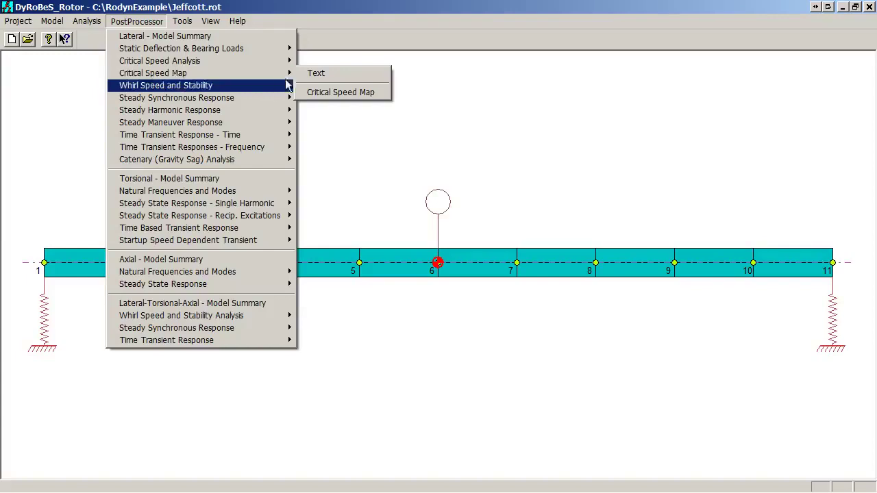
click(345, 91)
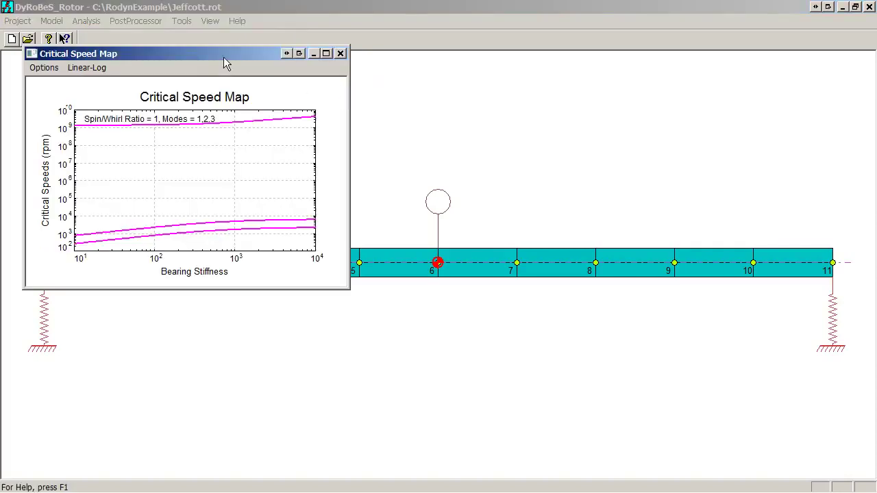
drag(223, 57, 412, 99)
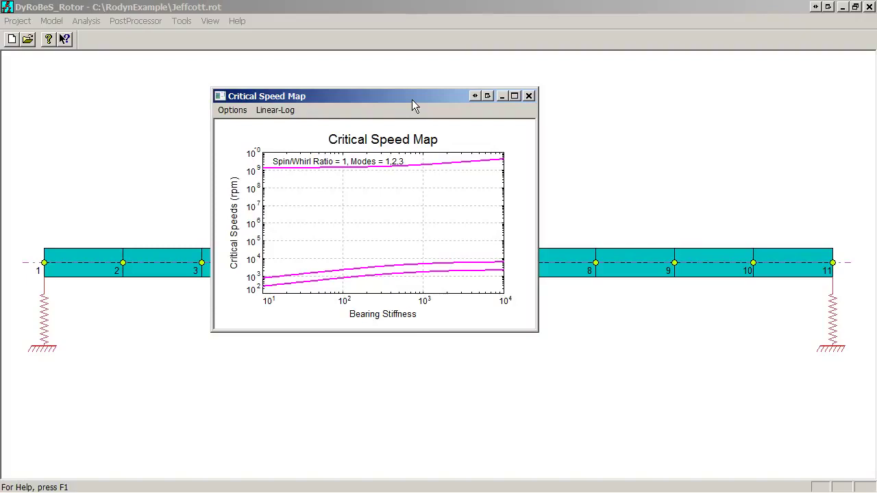
click(235, 113)
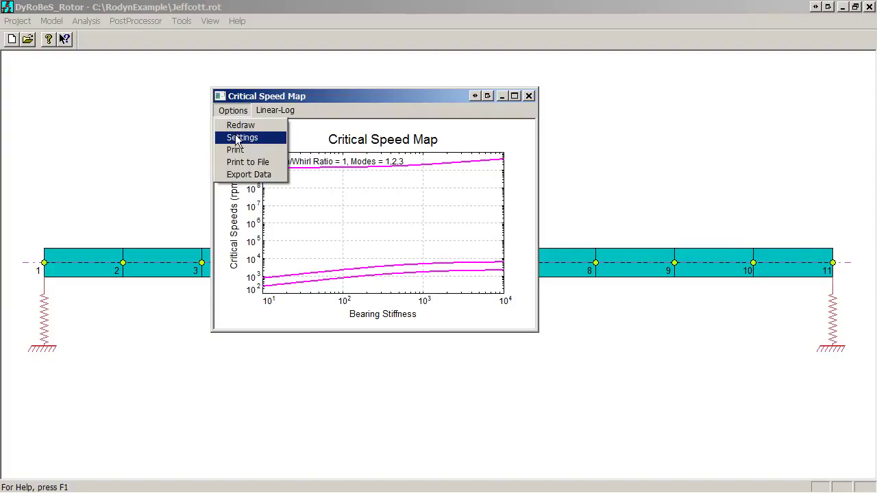
Step: Plot only modes 1 and 2, with an operating-speed line from 1800 rpm and minor grid
click(237, 139)
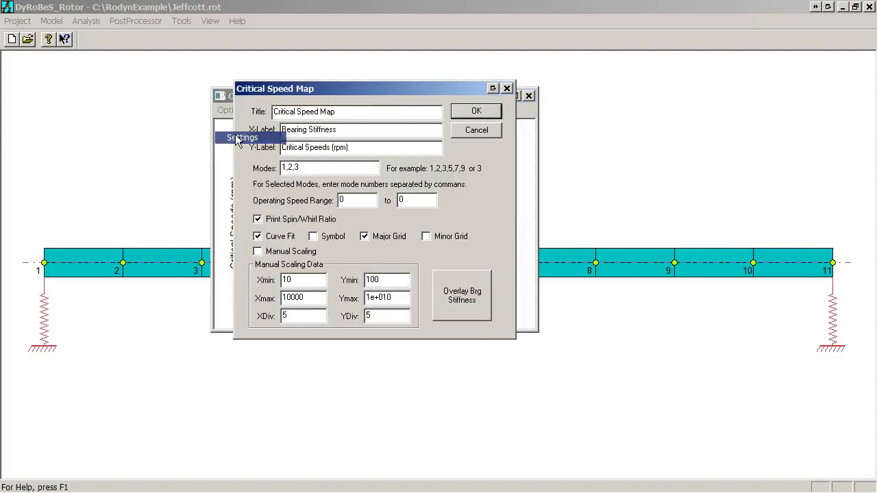
click(314, 167)
key(BackSpace)
key(BackSpace)
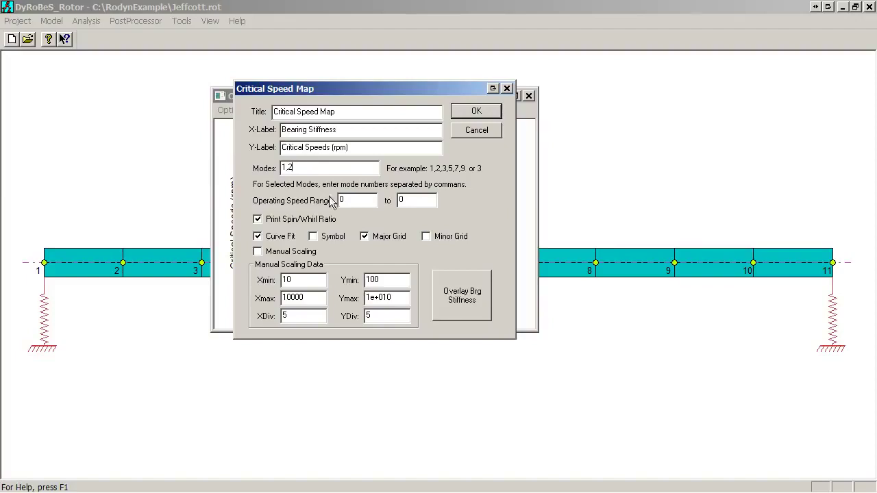
drag(346, 204, 332, 206)
text(1800)
click(469, 118)
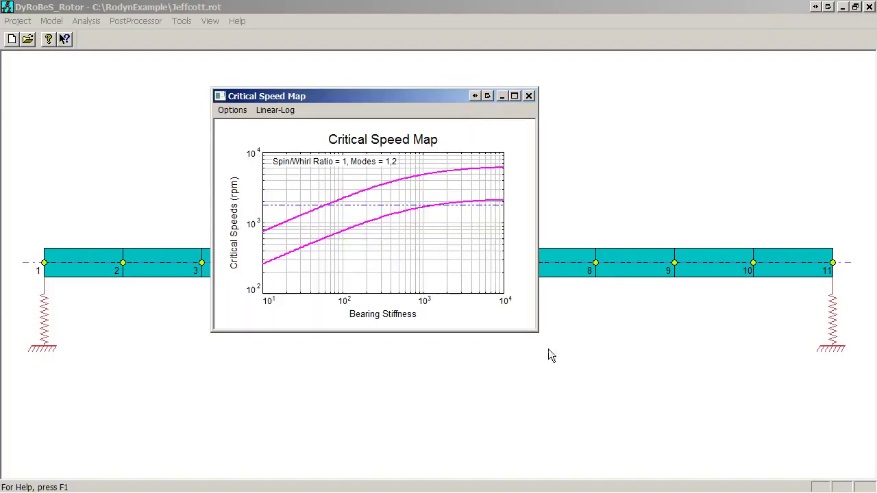
Step: Enlarge the Critical Speed Map window to inspect where the modes cross the 1800 rpm line
drag(535, 332, 724, 478)
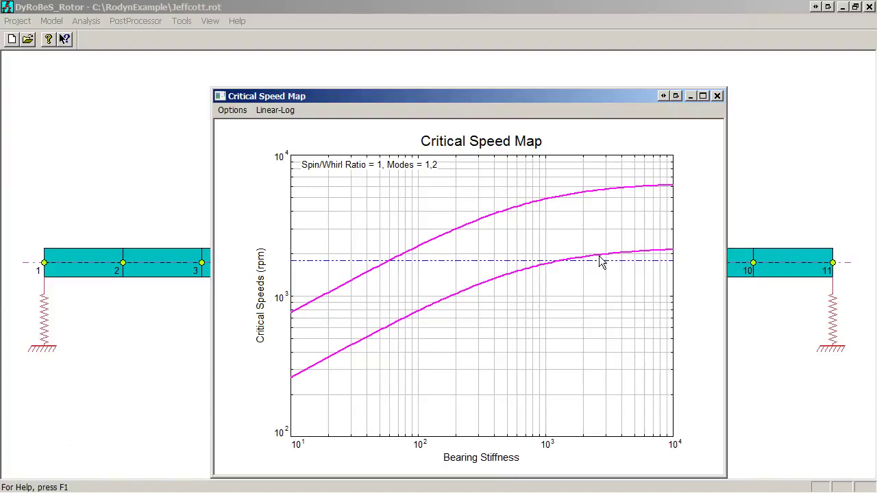
Step: Close the map, review material, shaft element, disk and bearing data, and save the model
click(718, 95)
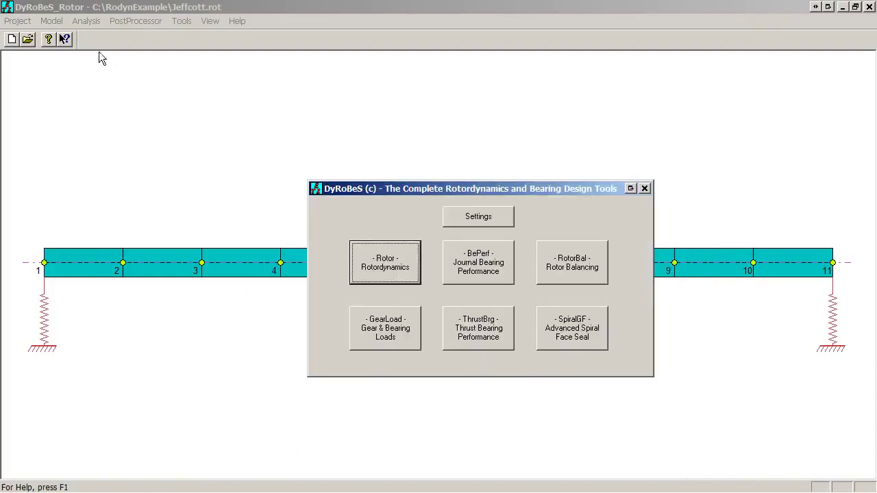
click(59, 25)
click(59, 34)
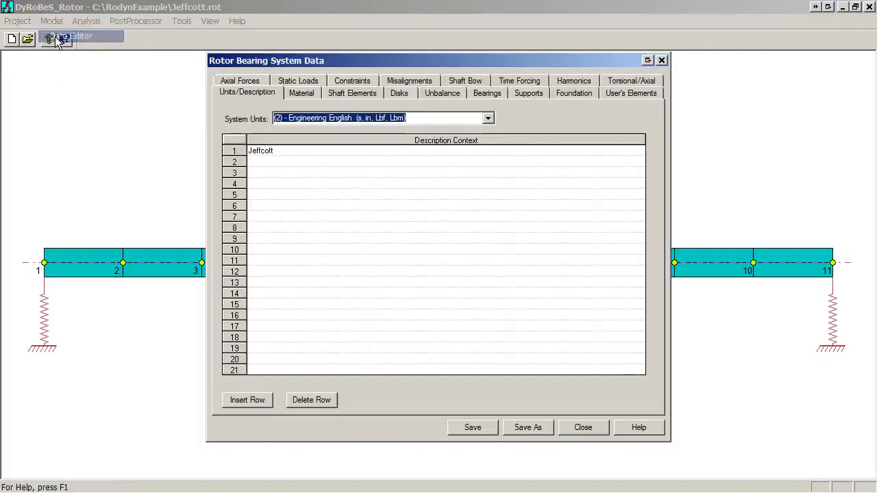
click(293, 96)
click(354, 94)
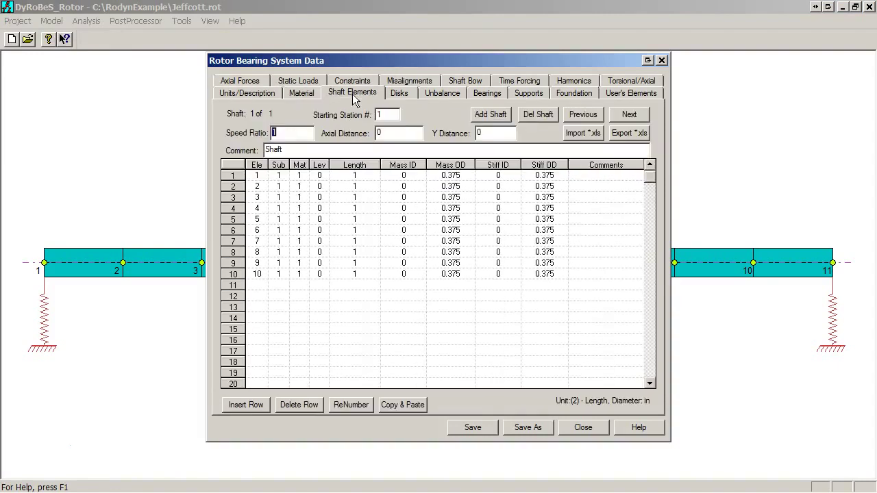
click(397, 95)
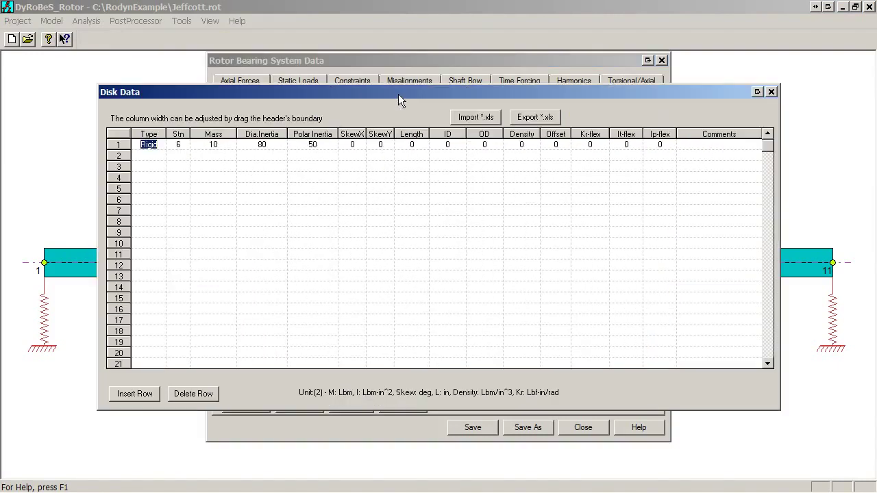
click(771, 92)
click(492, 96)
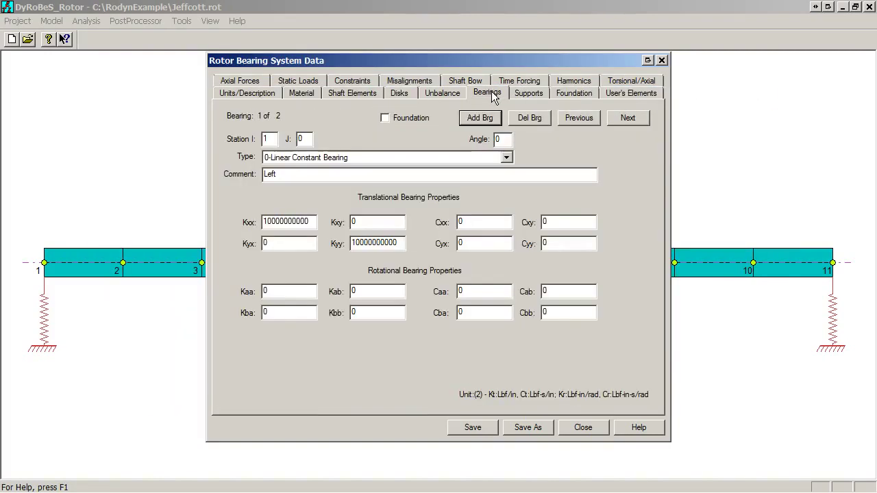
click(588, 428)
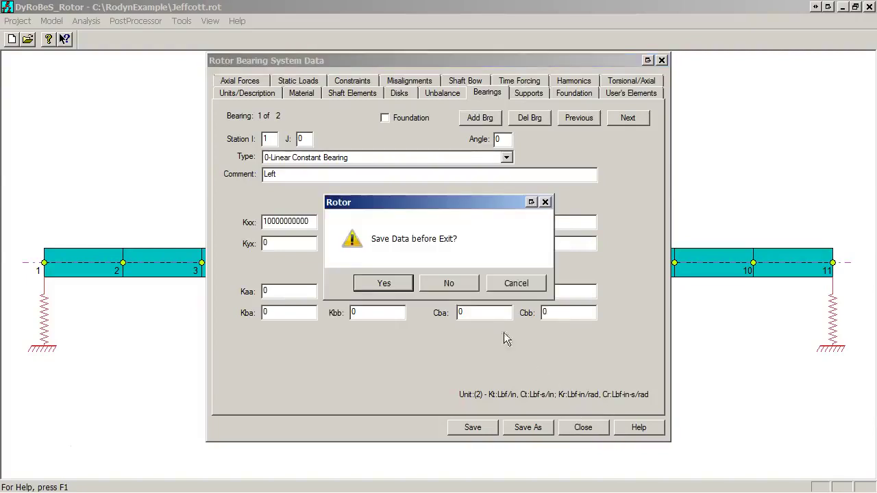
Step: Save the model data, reconfirm lateral analysis as 3 - Critical Speed Map, and show the post-processing views
click(384, 283)
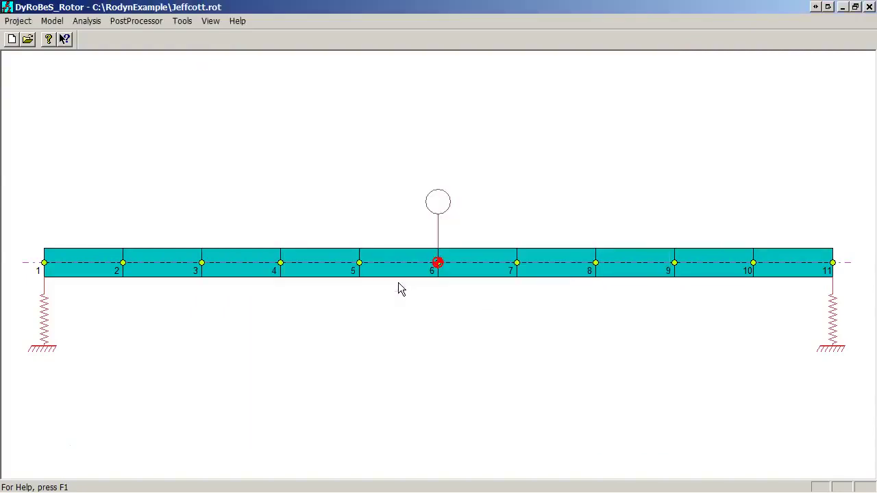
click(85, 20)
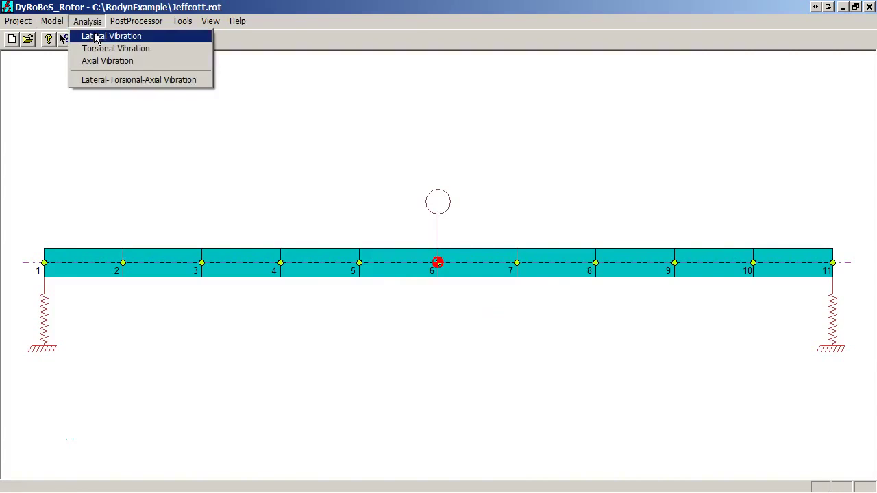
click(96, 35)
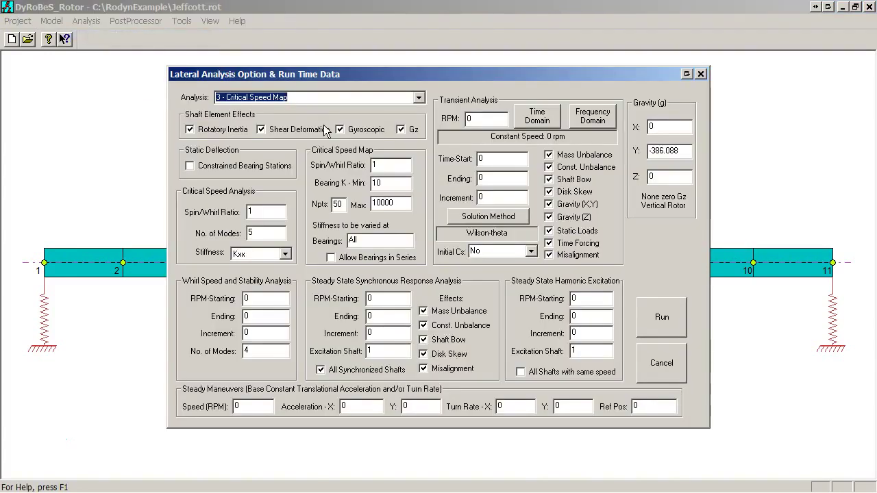
click(418, 99)
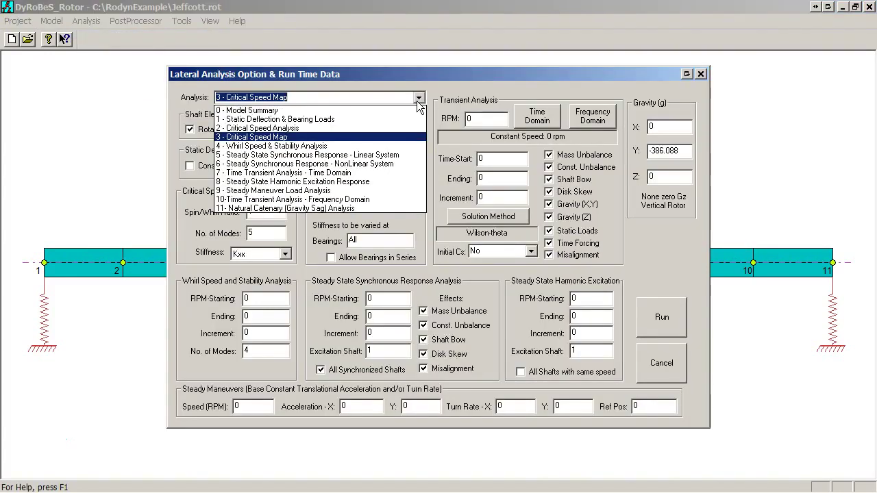
click(293, 138)
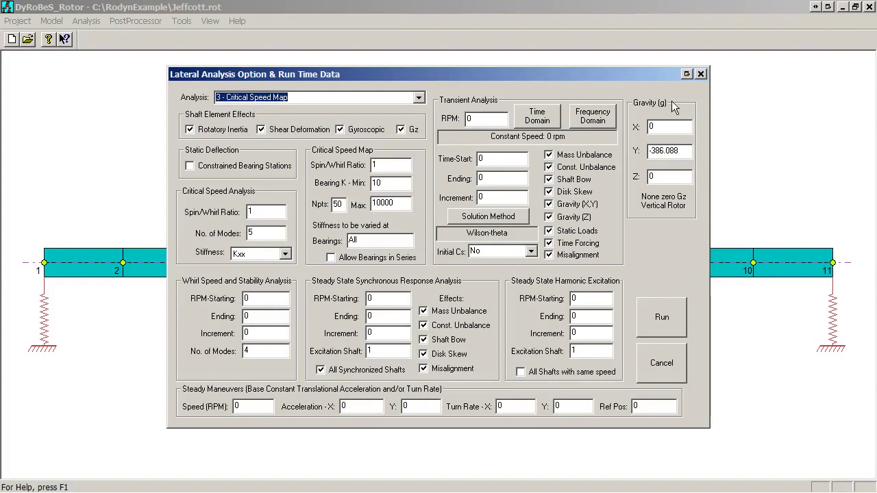
click(700, 74)
click(134, 22)
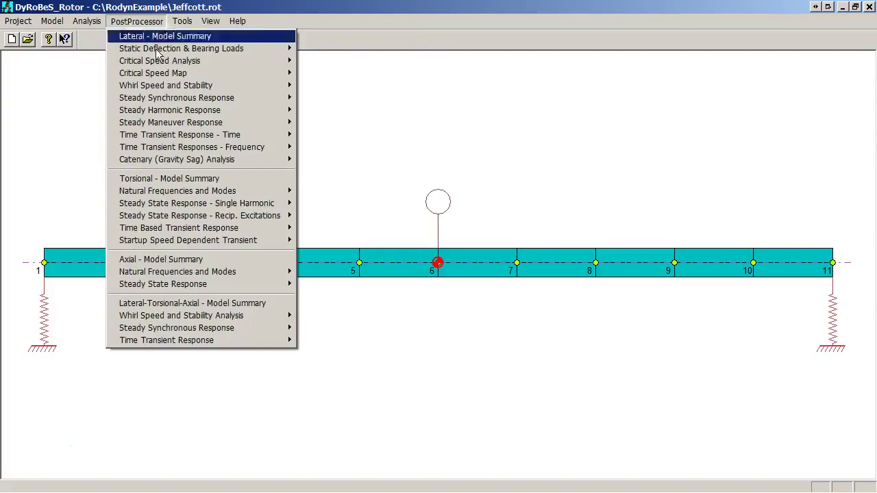
Step: Dismiss the PostProcessor Critical Speed Analysis menu to return to the Jeffcott.rot shaft model
mouse_move(178, 66)
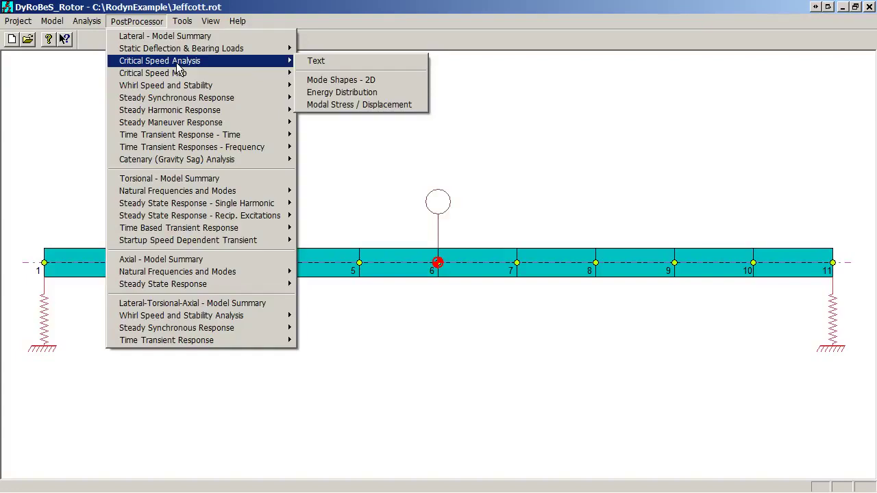
click(586, 163)
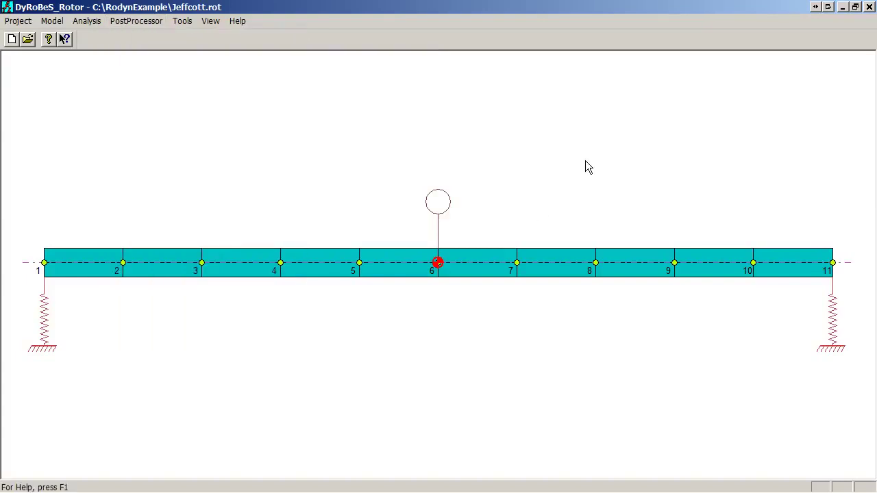